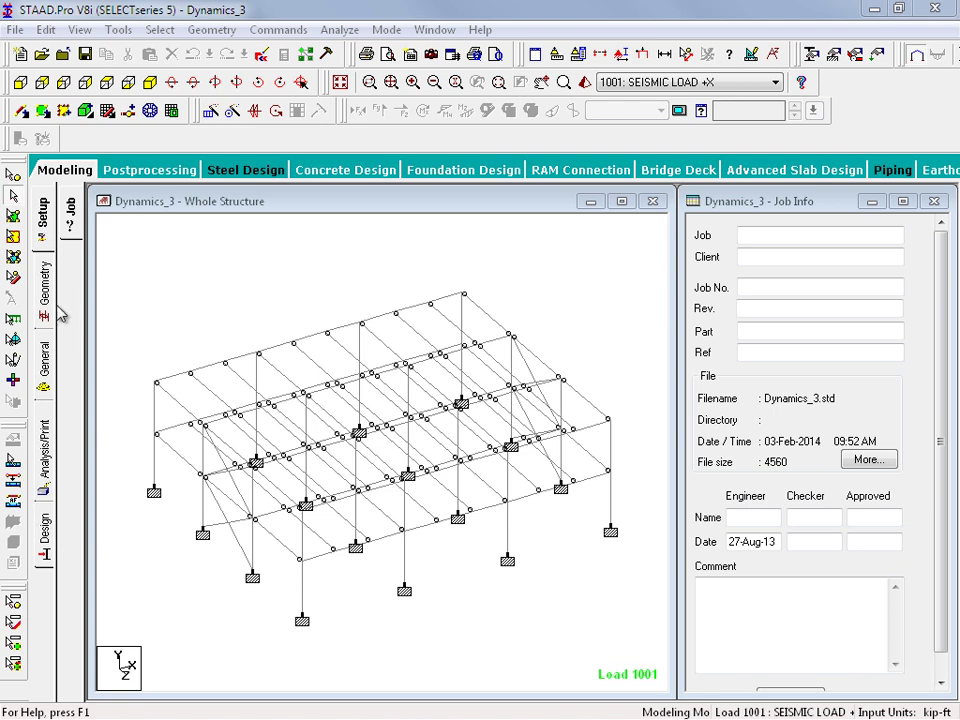
- Open the model's load and definition settings and expand the definitions and the load case details
{"action": "left_click", "coordinate": [44, 372]}
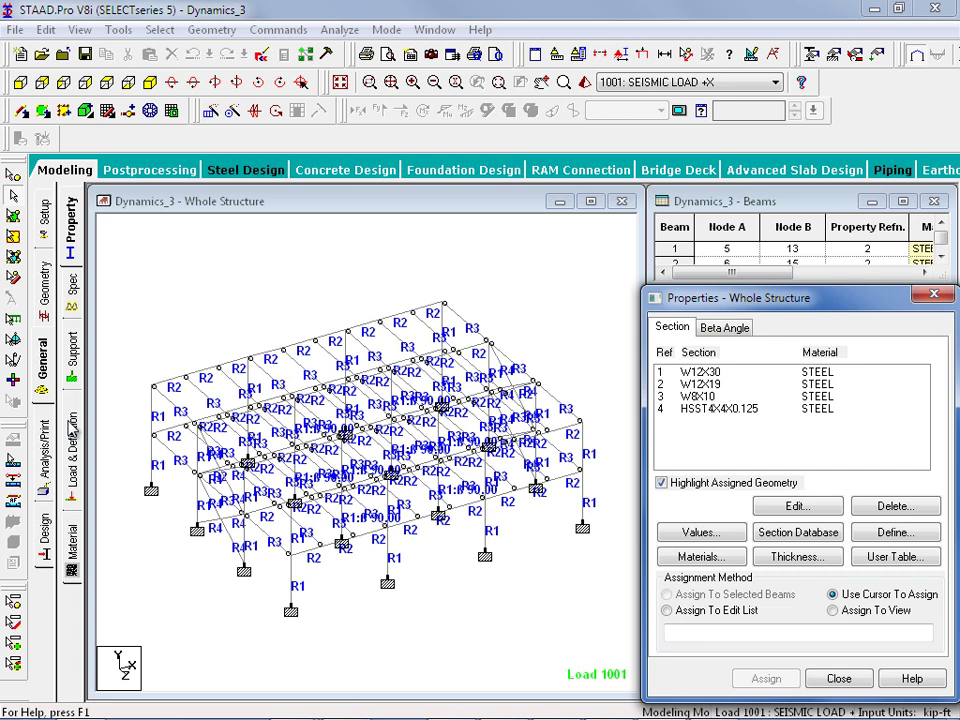
{"action": "left_click", "coordinate": [69, 428]}
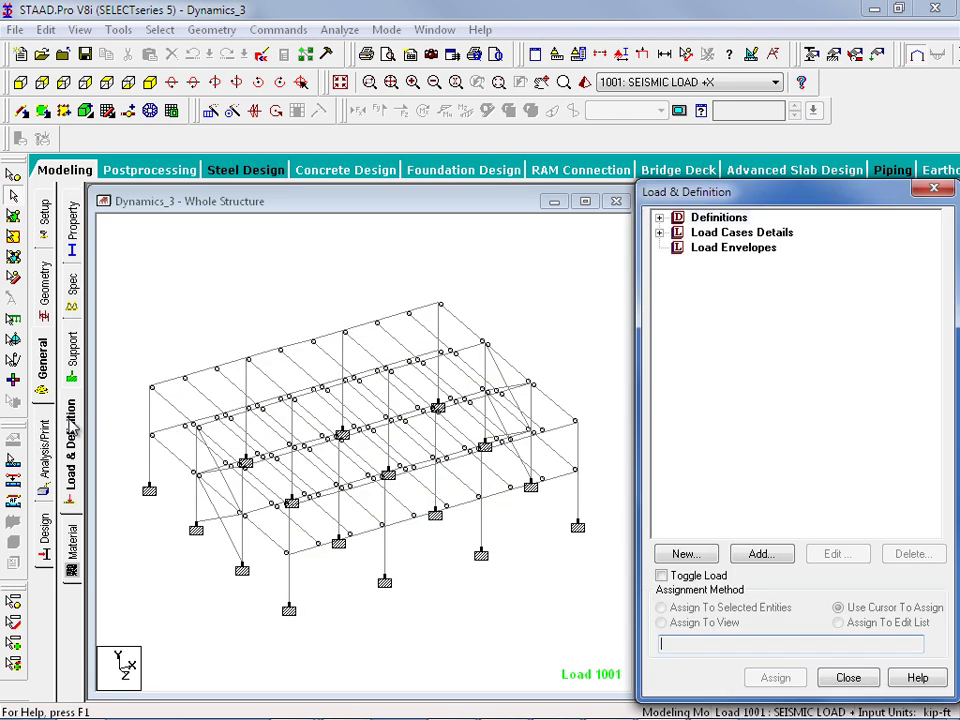
{"action": "left_click", "coordinate": [659, 217]}
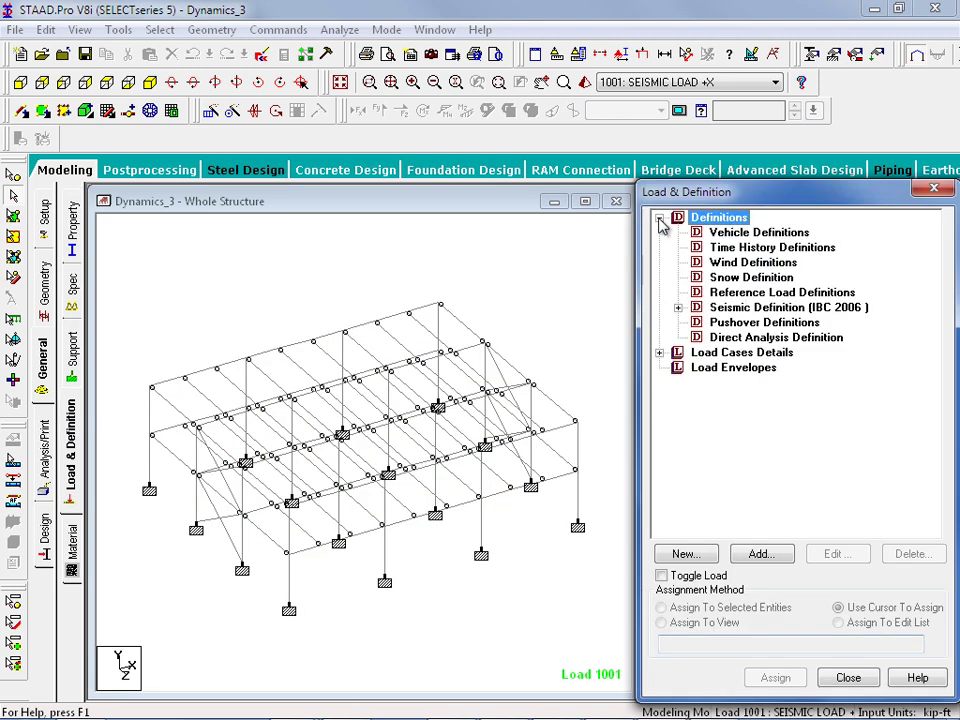
{"action": "left_click", "coordinate": [659, 352]}
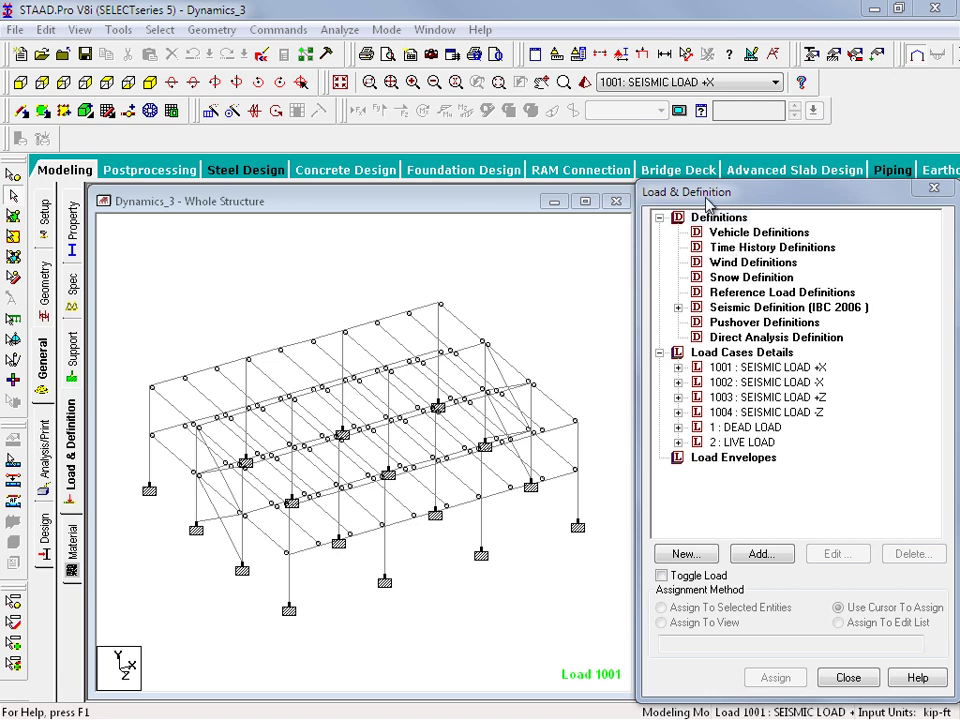
- Add a Type 1 acceleration time history definition that reads its data from the external file eqdata.txt
{"action": "left_click", "coordinate": [722, 248]}
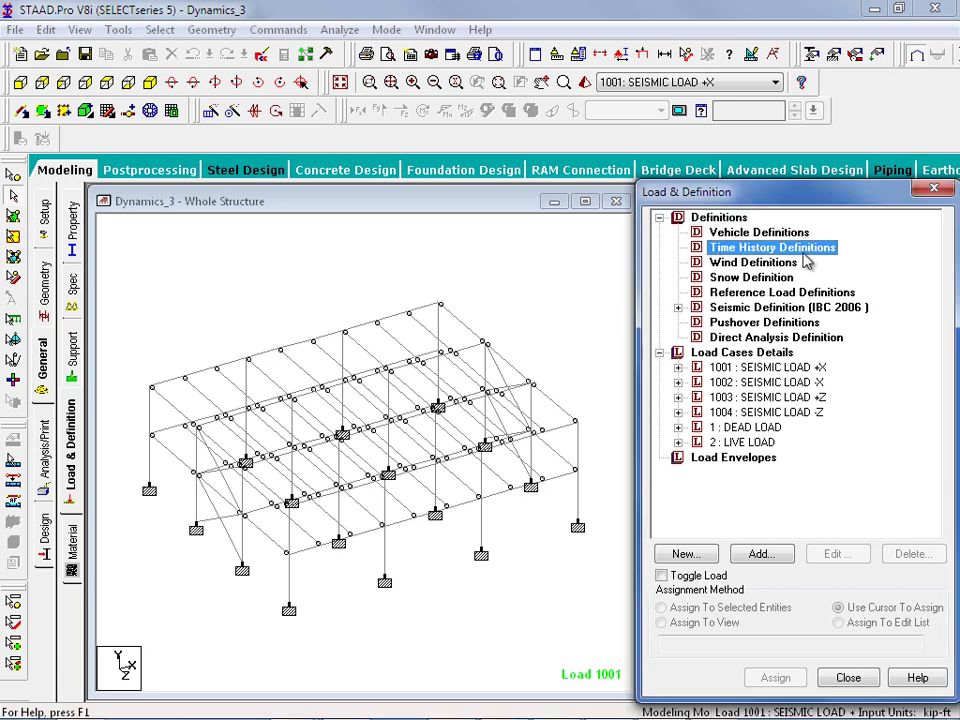
{"action": "left_click", "coordinate": [777, 557]}
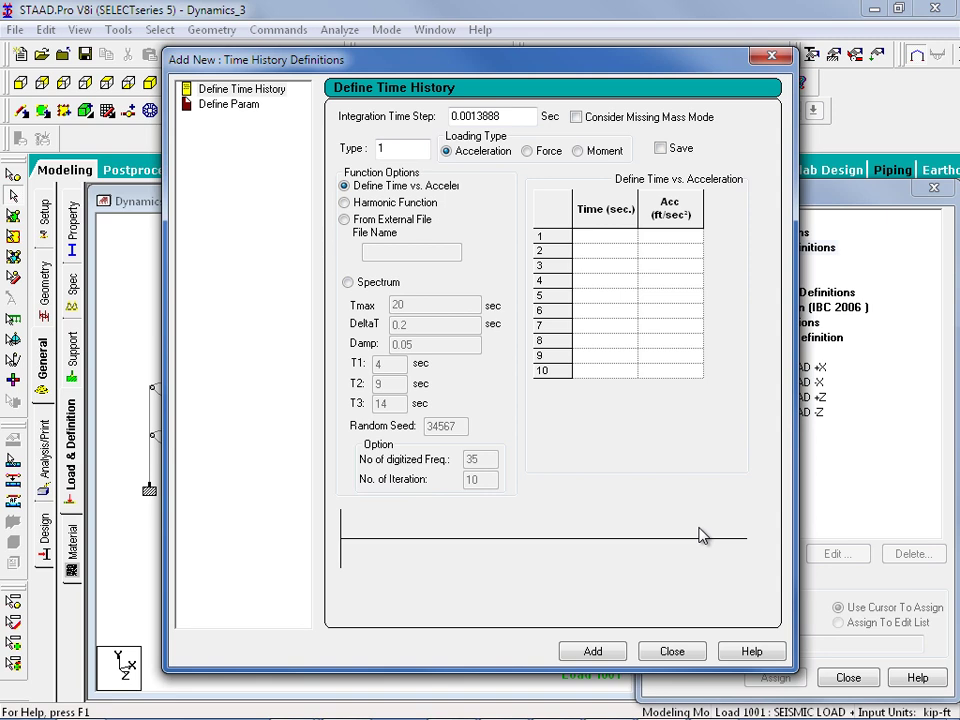
{"action": "left_click_drag", "start_coordinate": [399, 149], "coordinate": [362, 158]}
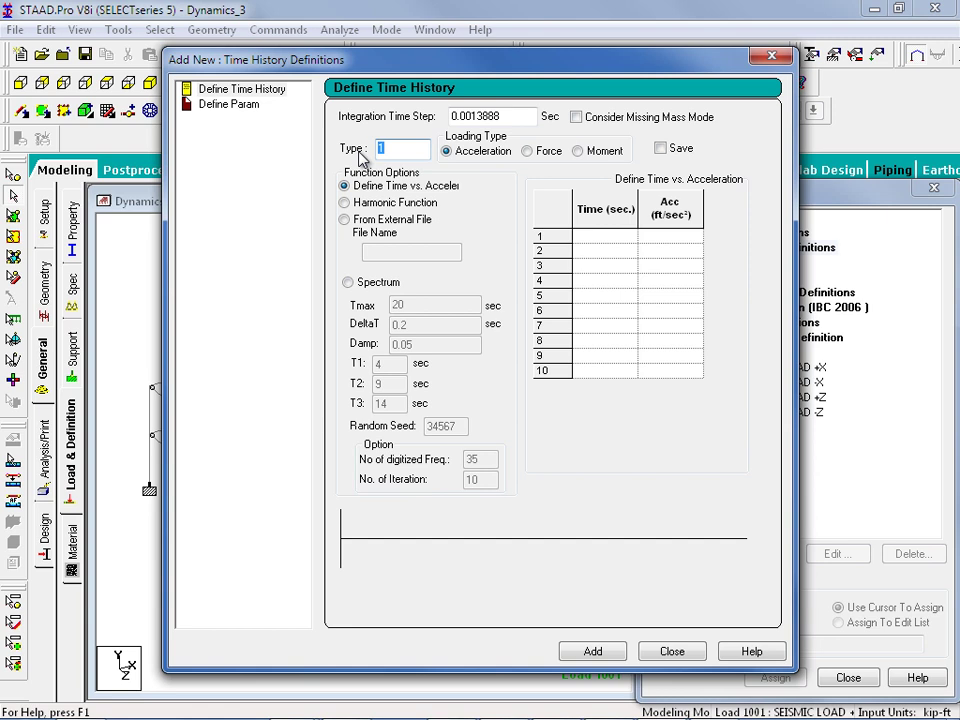
{"action": "left_click", "coordinate": [452, 153]}
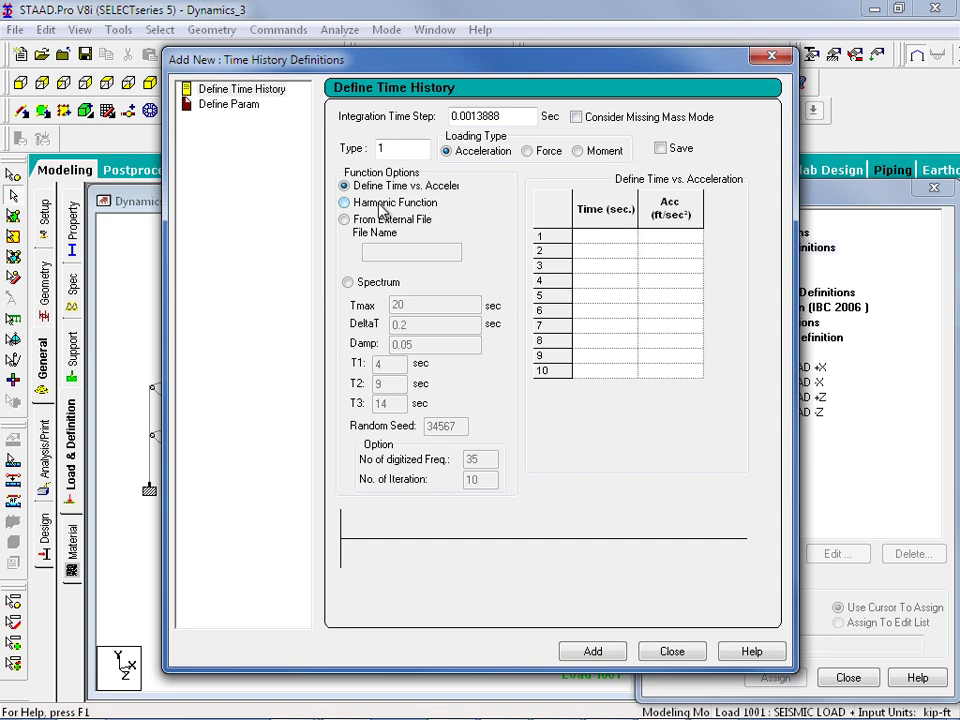
{"action": "left_click", "coordinate": [345, 220]}
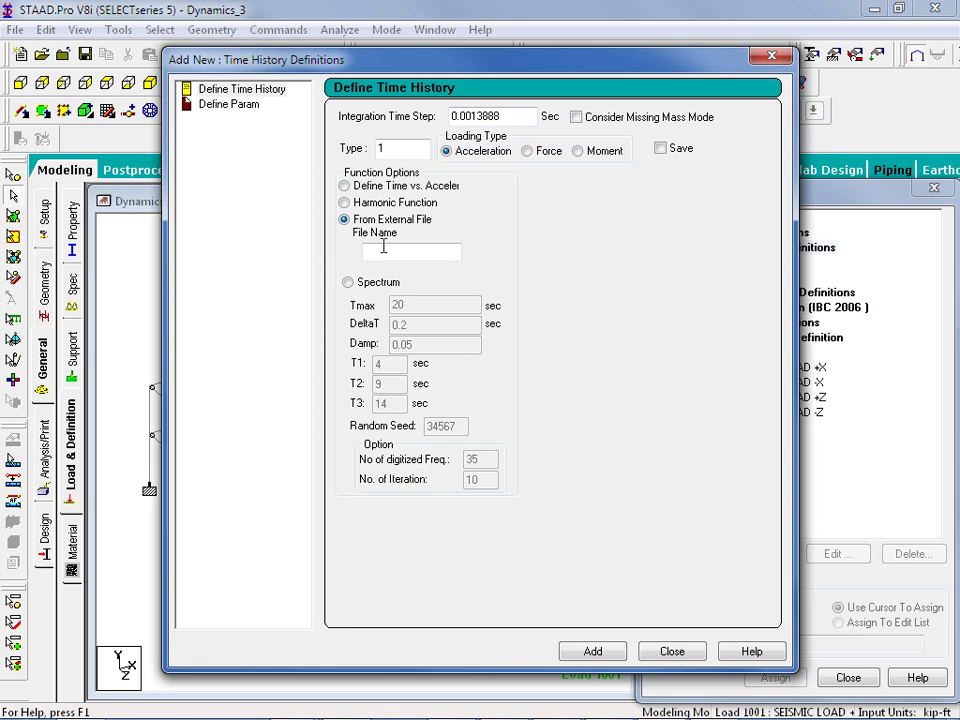
{"action": "left_click", "coordinate": [383, 252]}
{"action": "type", "text": "eqdata.txt"}
{"action": "left_click", "coordinate": [592, 651]}
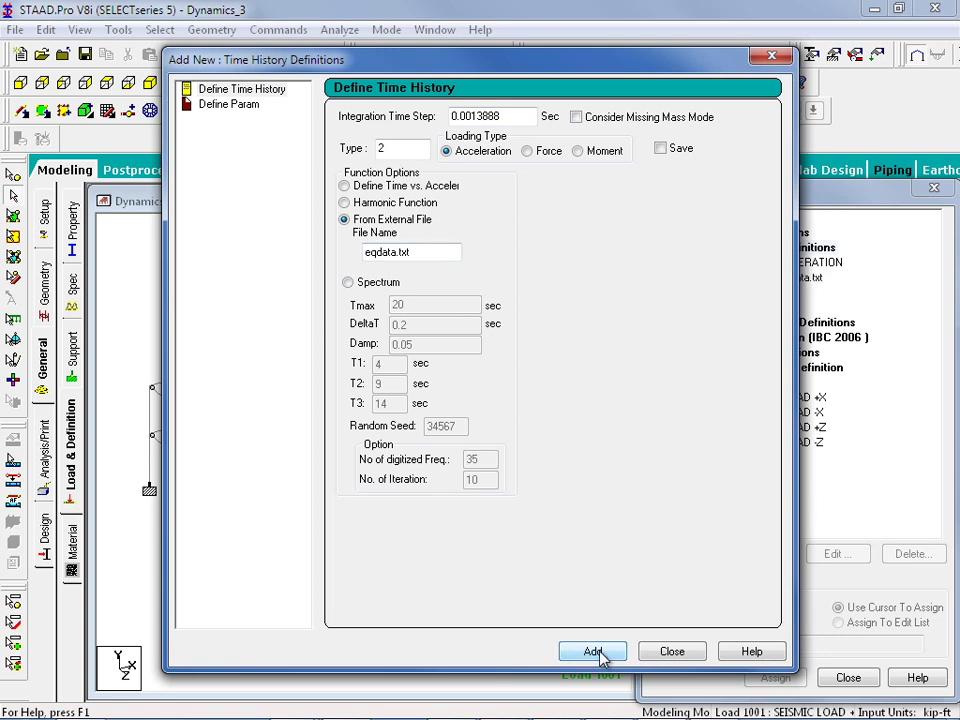
- Add the time history parameters with 0.05 damping and an arrival time of 0 seconds, and finish the definition
{"action": "left_click", "coordinate": [226, 105]}
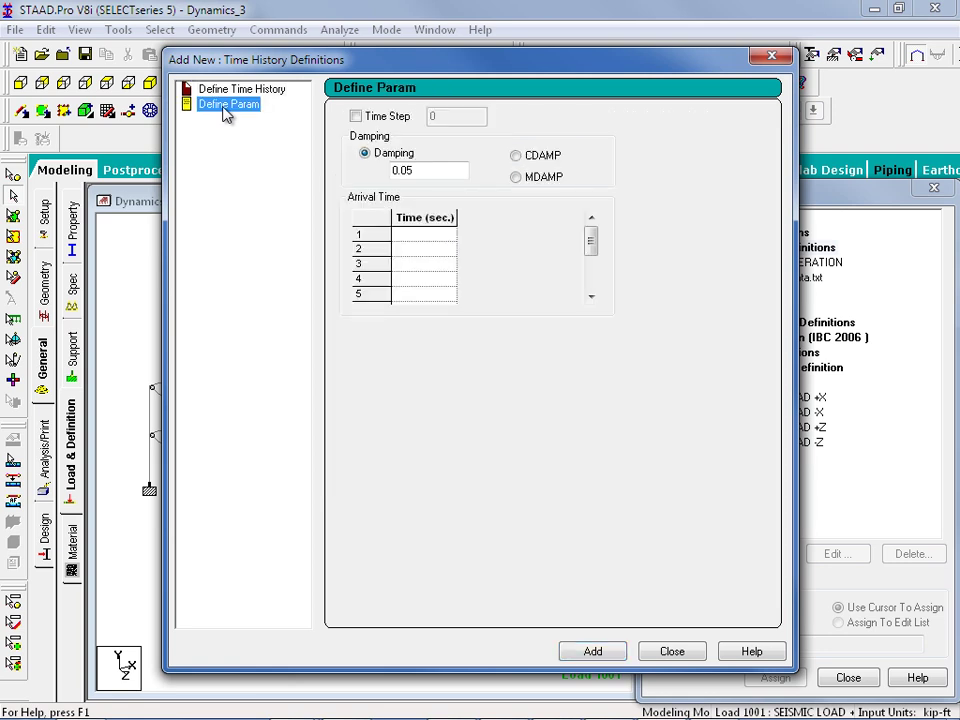
{"action": "left_click", "coordinate": [408, 236]}
{"action": "type", "text": "0"}
{"action": "left_click", "coordinate": [582, 653]}
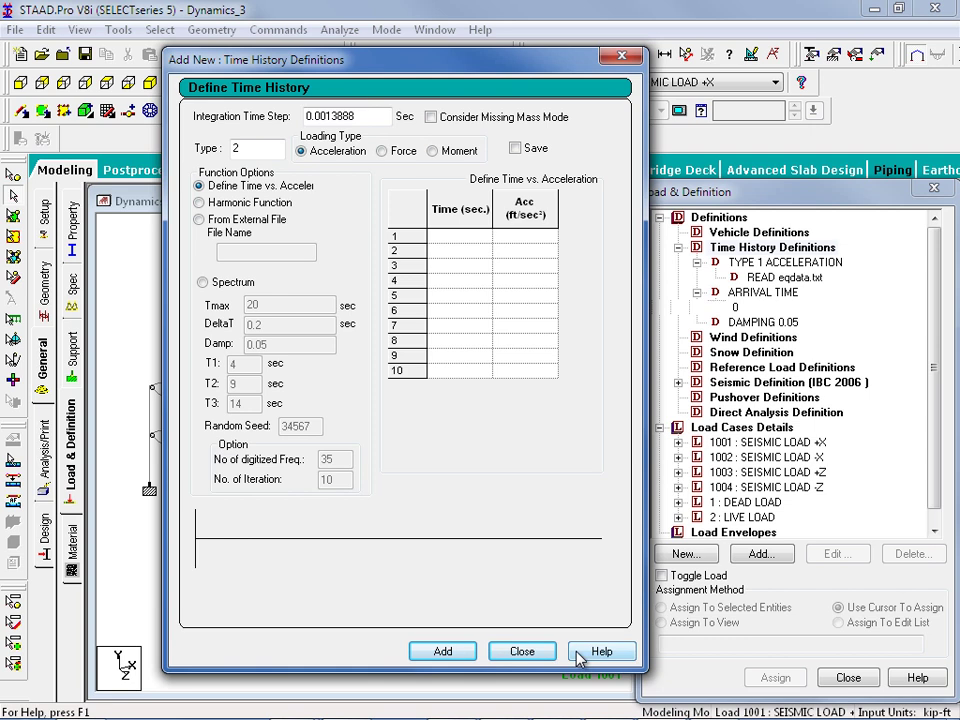
{"action": "left_click", "coordinate": [518, 652]}
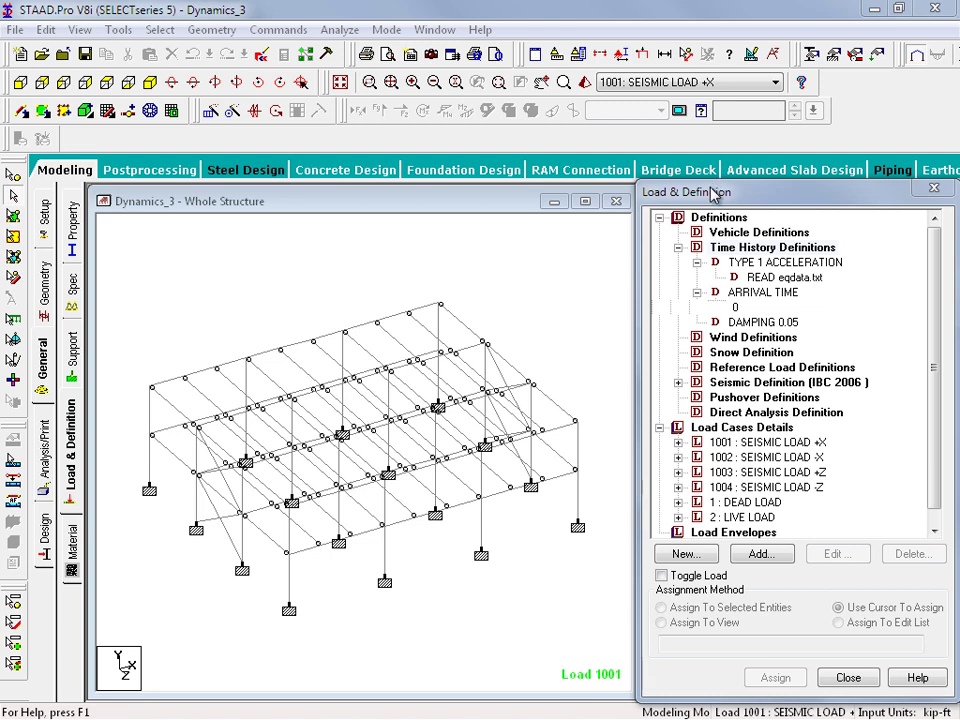
- Create primary load case 3 titled DYNAMIC LOAD X with the Seismic loading type
{"action": "left_click", "coordinate": [714, 430]}
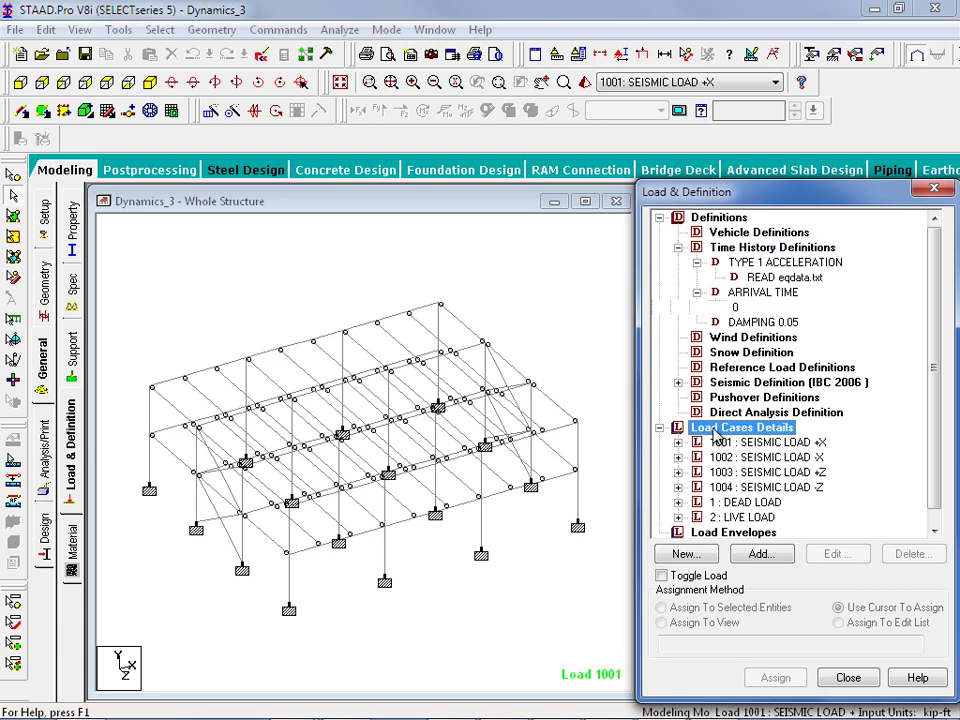
{"action": "left_click", "coordinate": [752, 560]}
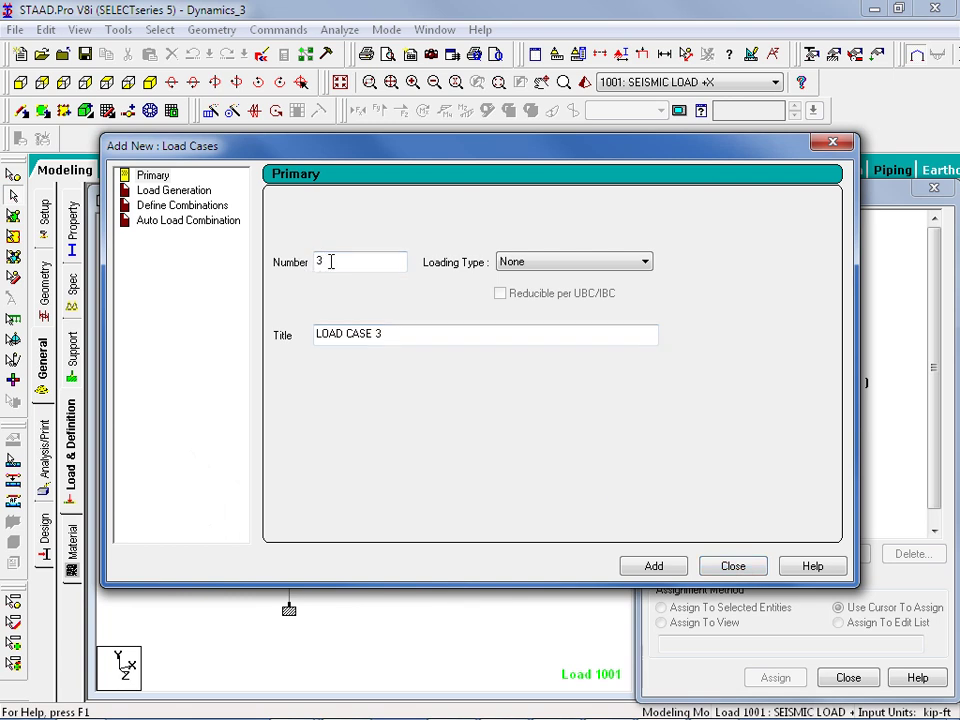
{"action": "left_click_drag", "start_coordinate": [403, 332], "coordinate": [255, 347]}
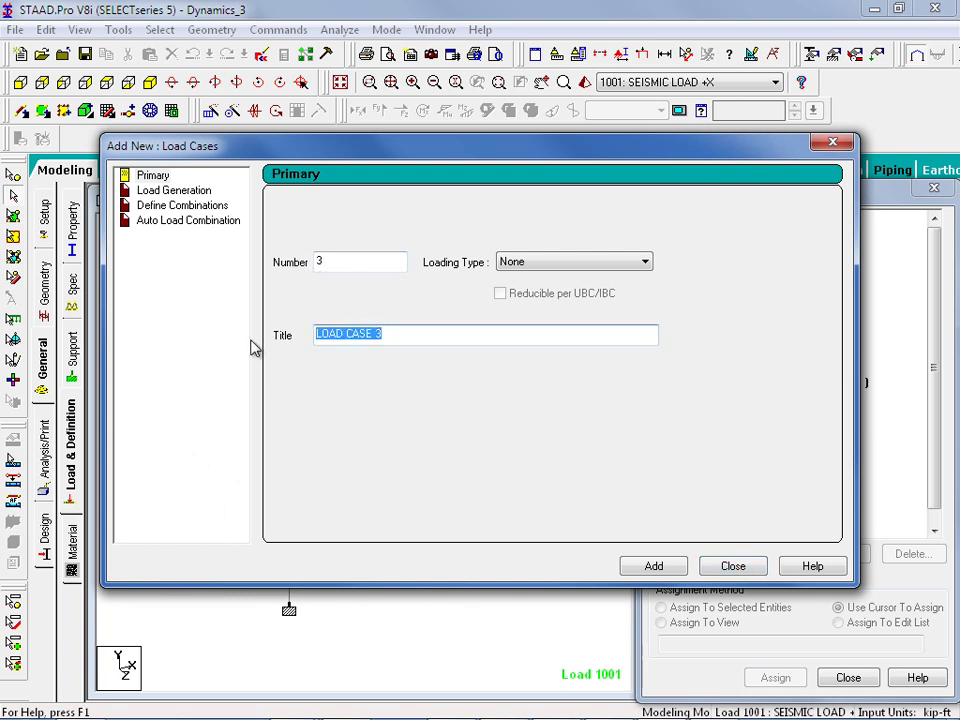
{"action": "key", "text": "shift+Tab"}
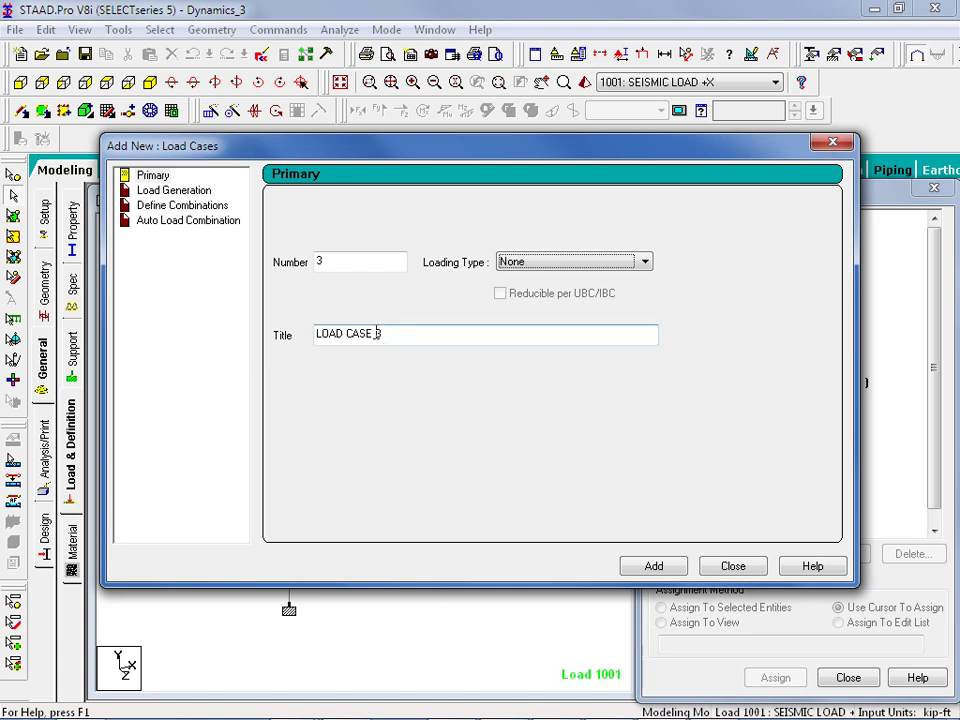
{"action": "left_click_drag", "start_coordinate": [378, 333], "coordinate": [280, 334]}
{"action": "type", "text": "DYN"}
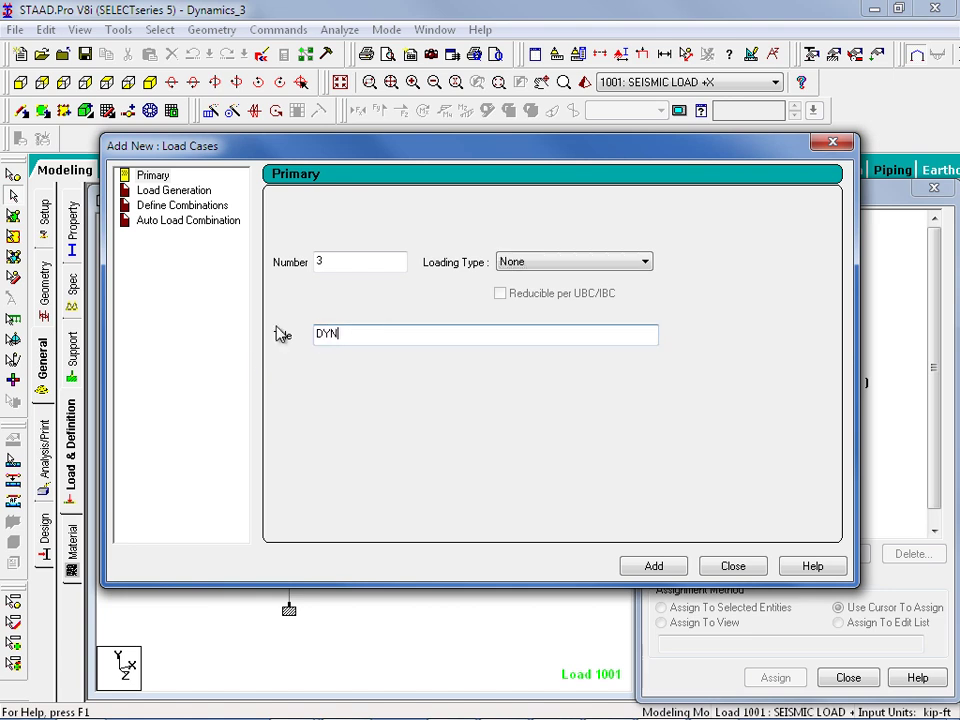
{"action": "type", "text": "AMIC LOAD X"}
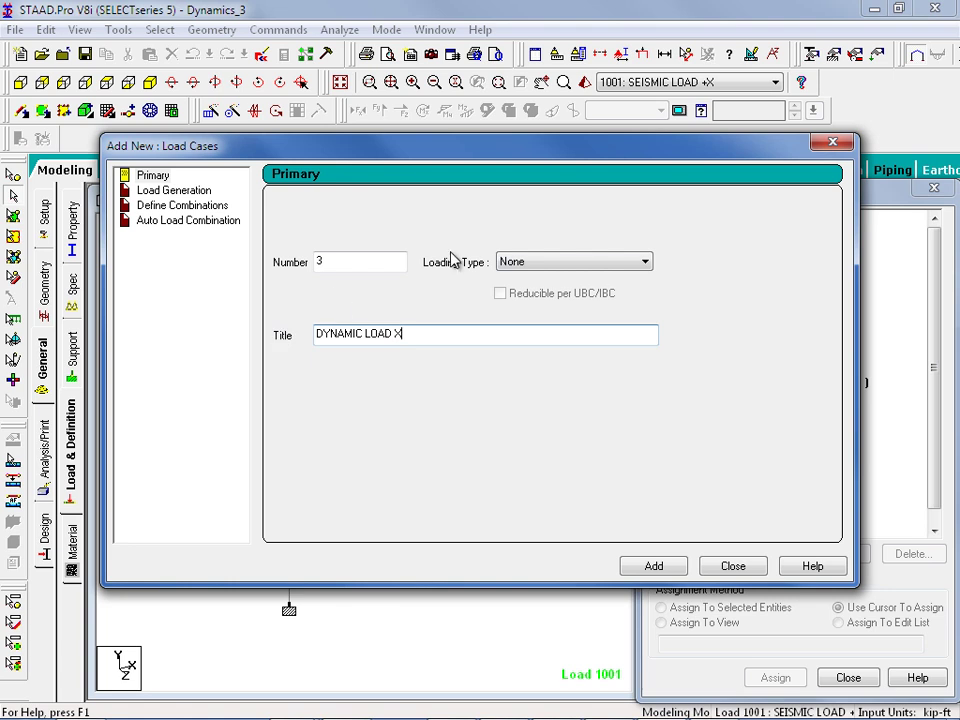
{"action": "left_click", "coordinate": [515, 263]}
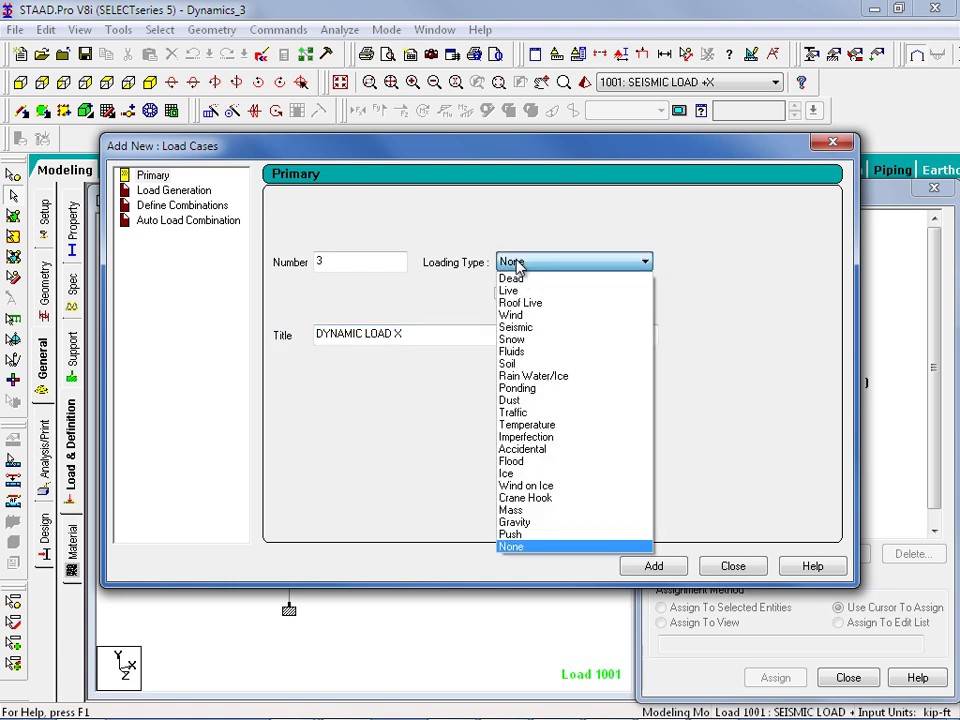
{"action": "left_click", "coordinate": [516, 328]}
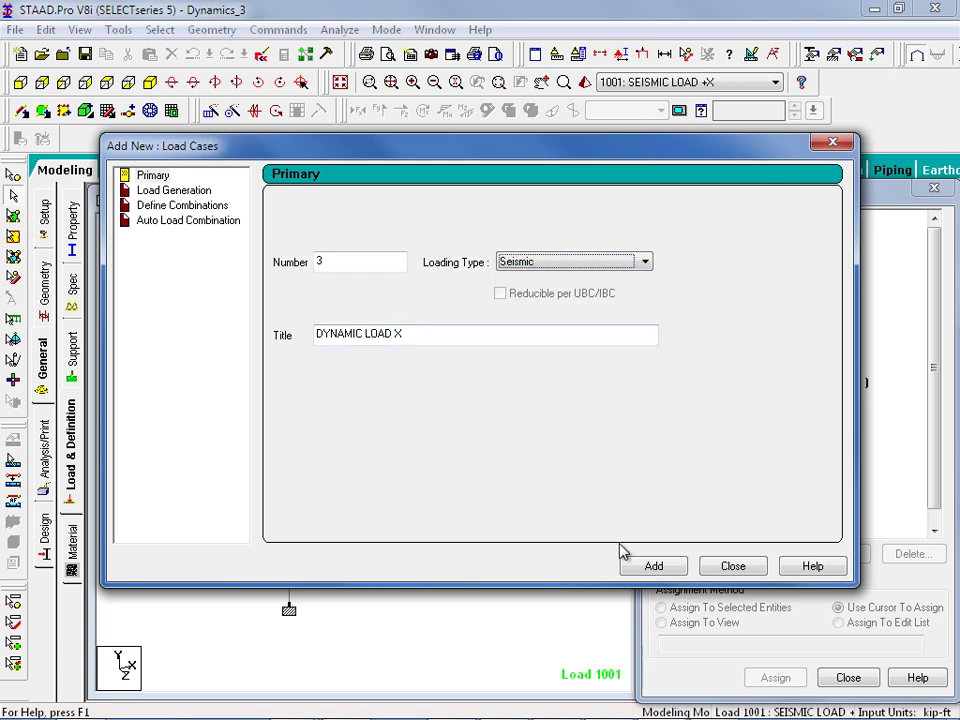
{"action": "left_click", "coordinate": [651, 567]}
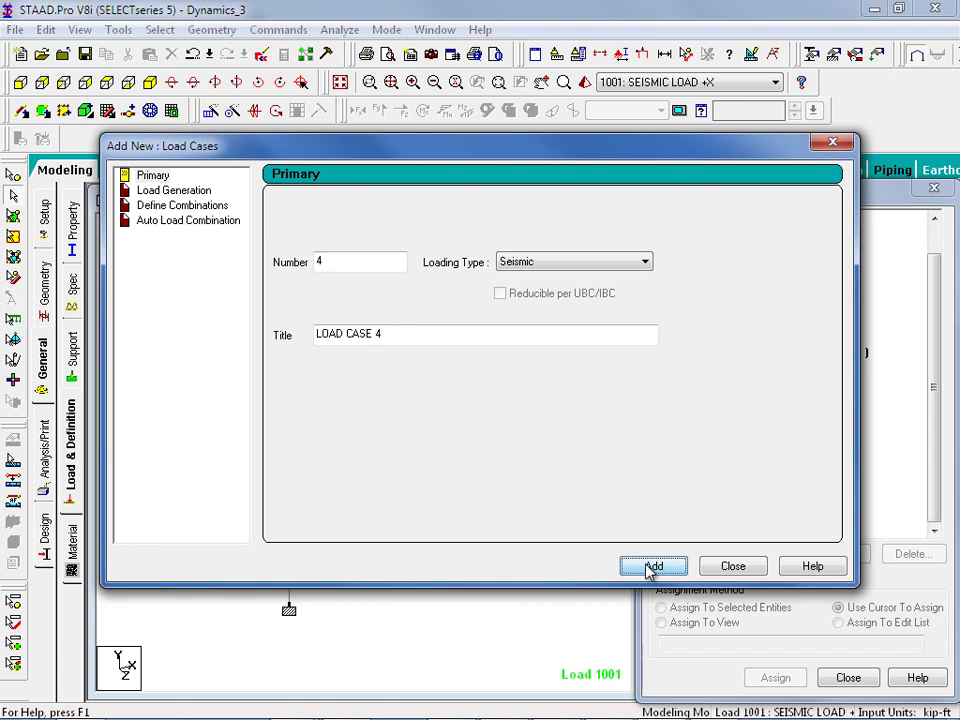
{"action": "left_click", "coordinate": [718, 568]}
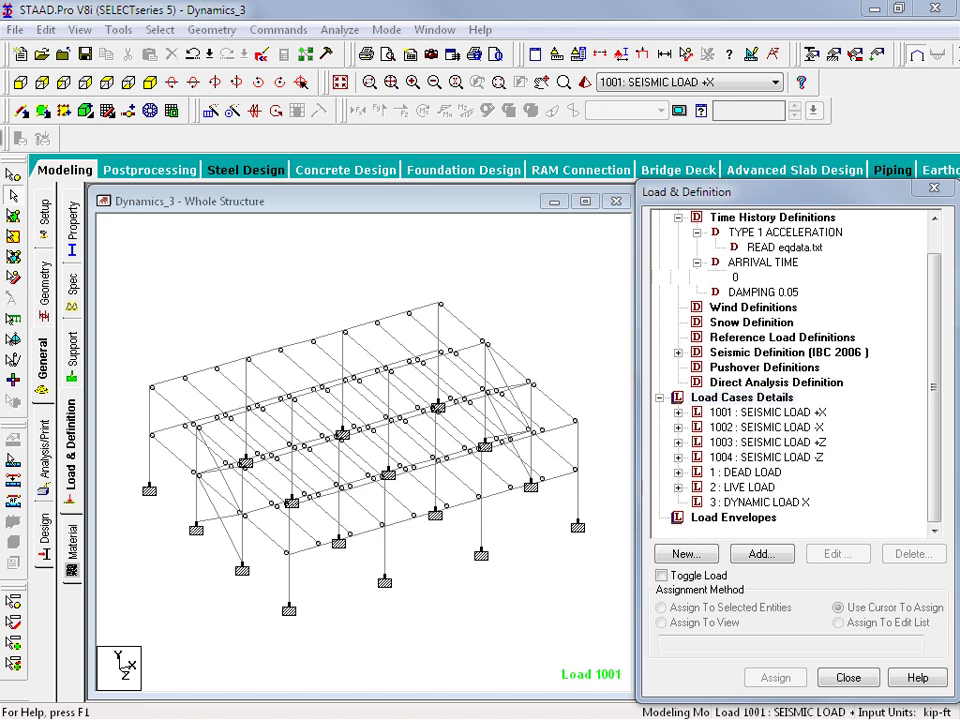
- Add selfweight loads with a factor of 1 in the X, Y and Z directions to load case DYNAMIC LOAD X
{"action": "left_click", "coordinate": [742, 503]}
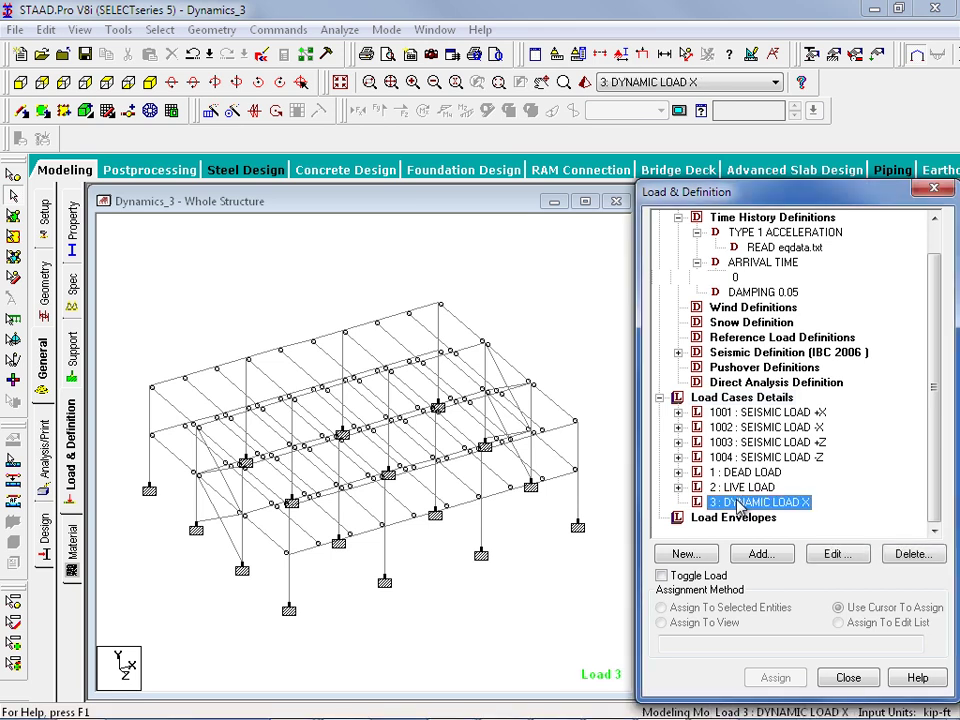
{"action": "left_click", "coordinate": [762, 555]}
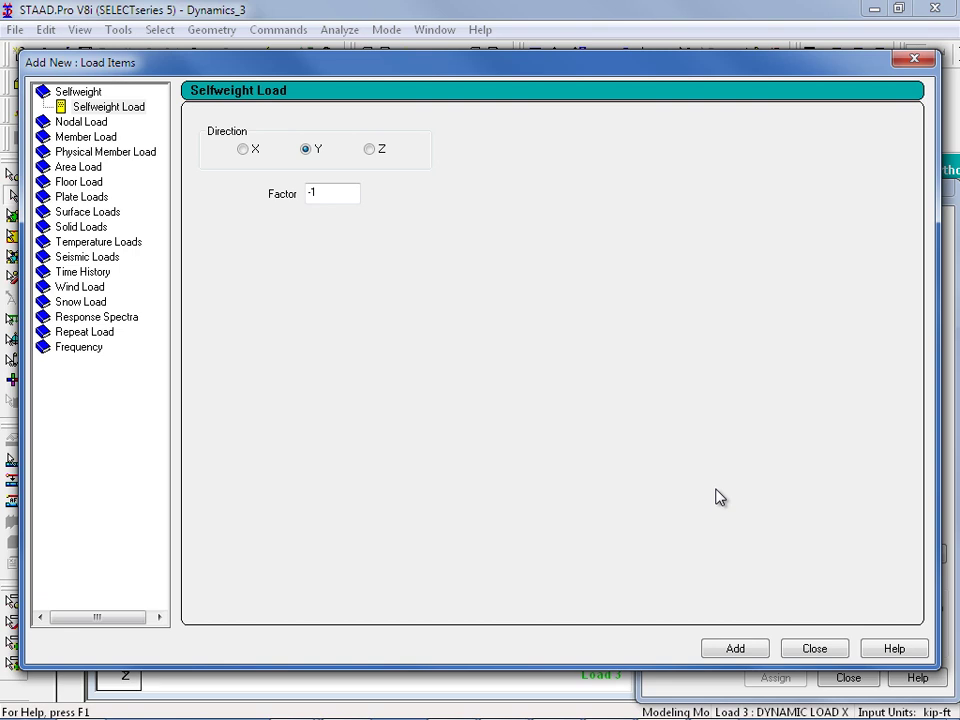
{"action": "left_click", "coordinate": [110, 105]}
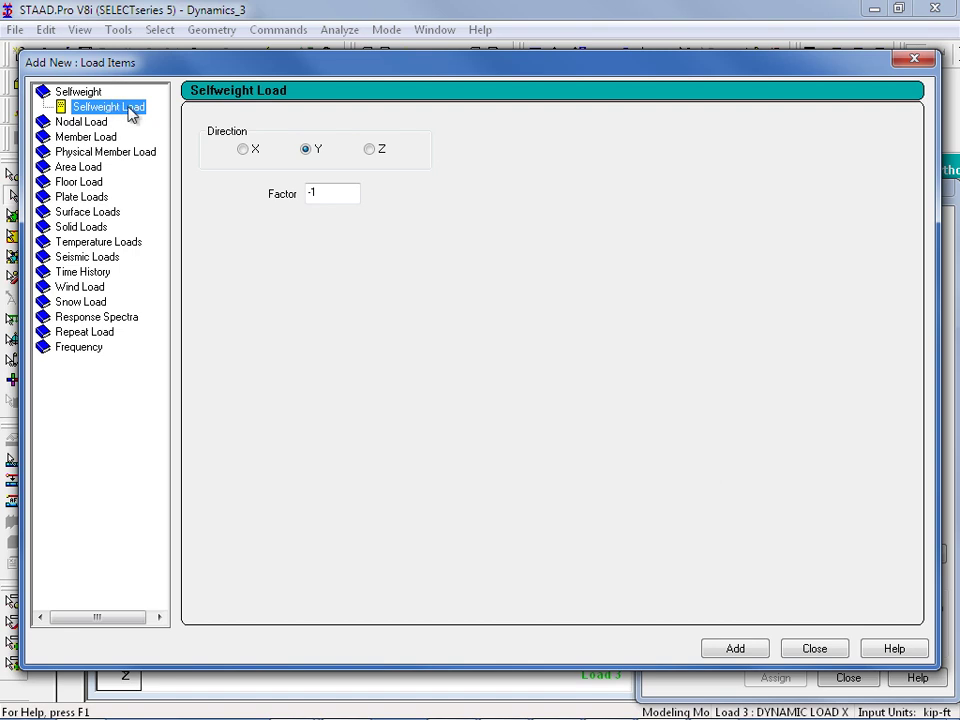
{"action": "left_click", "coordinate": [244, 150]}
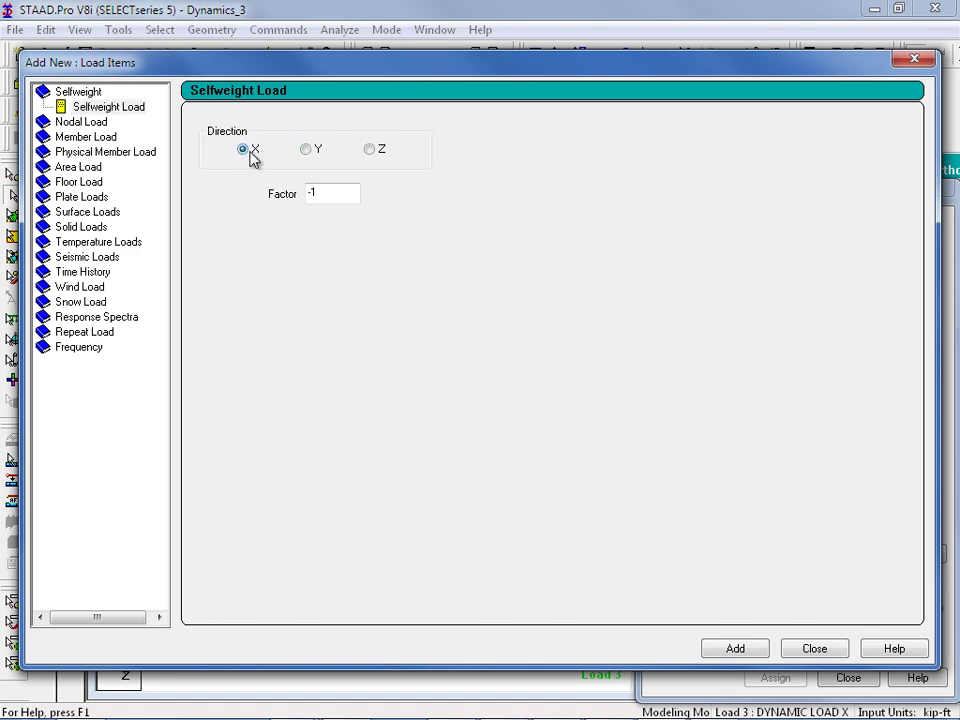
{"action": "double_click", "coordinate": [326, 193]}
{"action": "type", "text": "1"}
{"action": "left_click", "coordinate": [311, 151]}
{"action": "left_click", "coordinate": [739, 648]}
{"action": "left_click", "coordinate": [371, 152]}
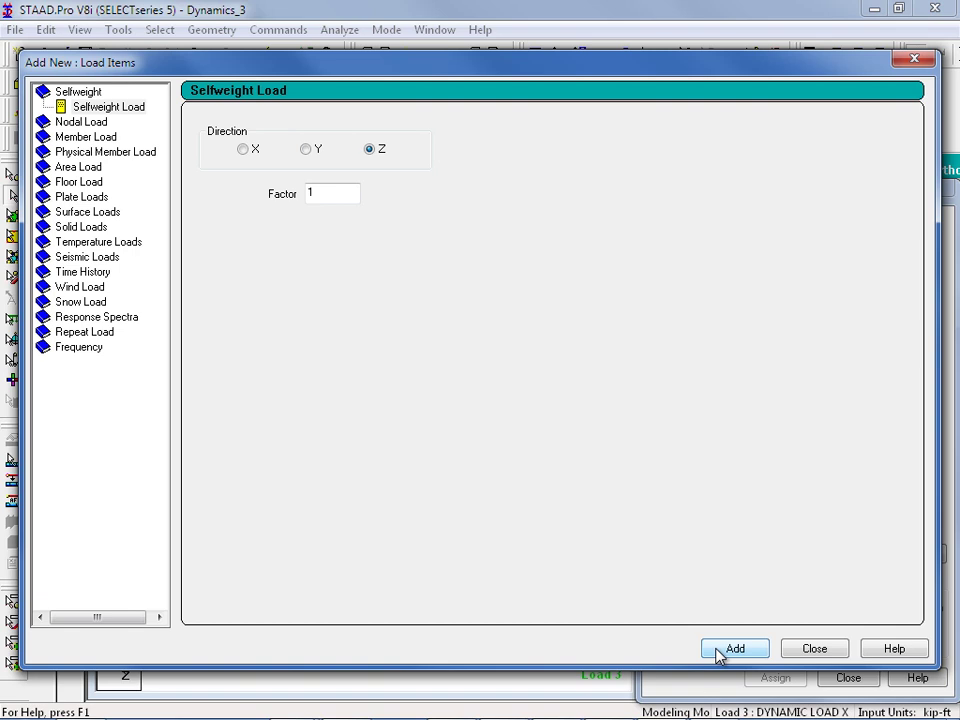
- Add a uniform member force of 0.05 kip/ft in the GX direction to the dynamic load case
{"action": "left_click", "coordinate": [75, 138]}
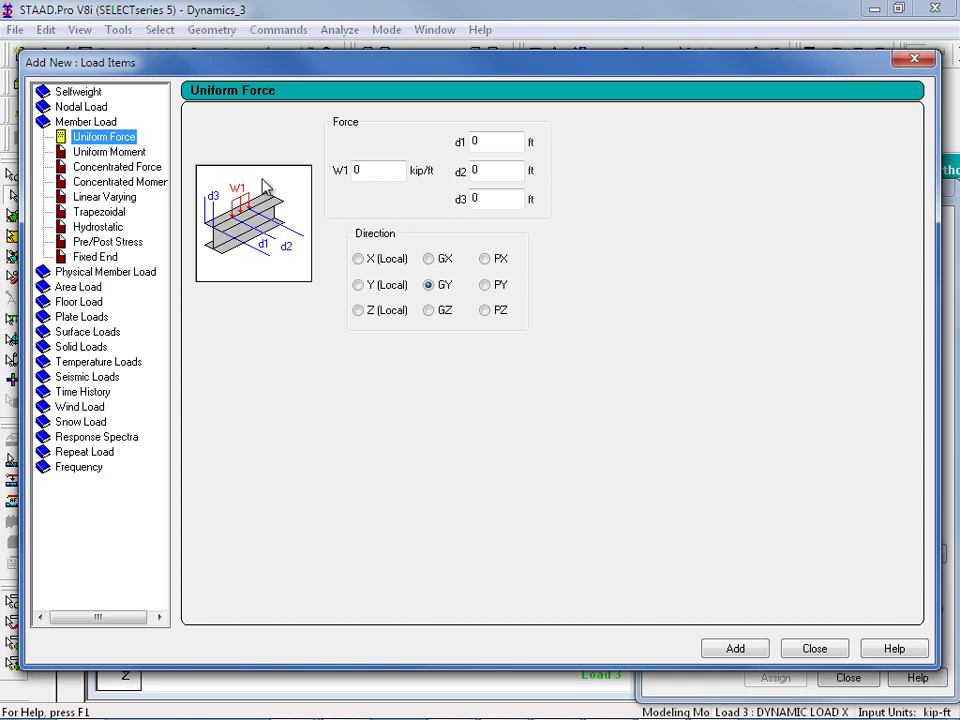
{"action": "key", "text": "Tab"}
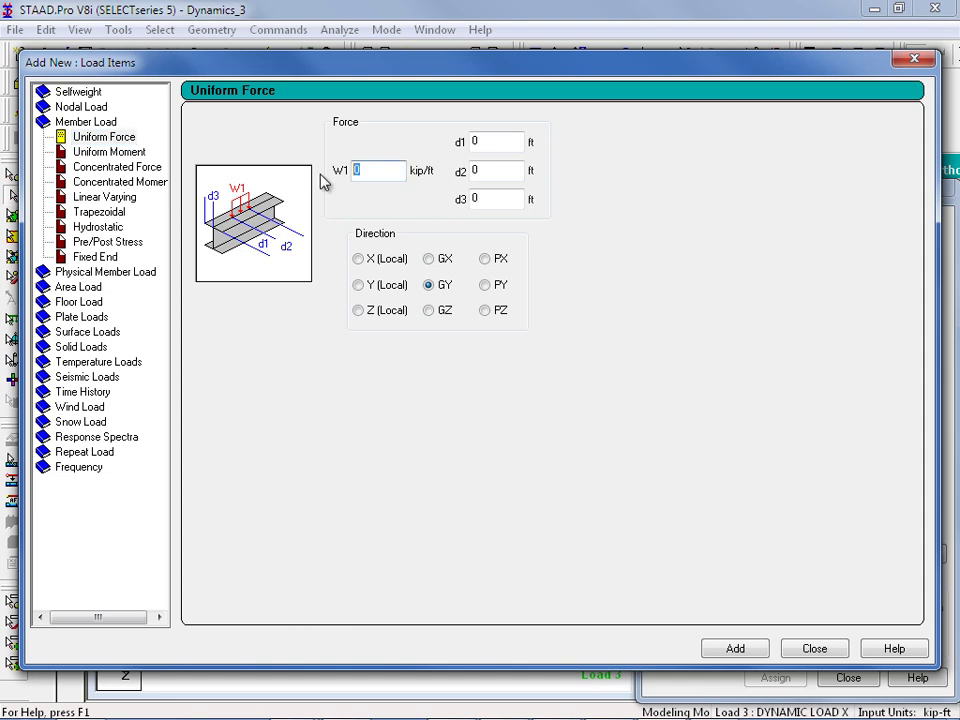
{"action": "type", "text": "0"}
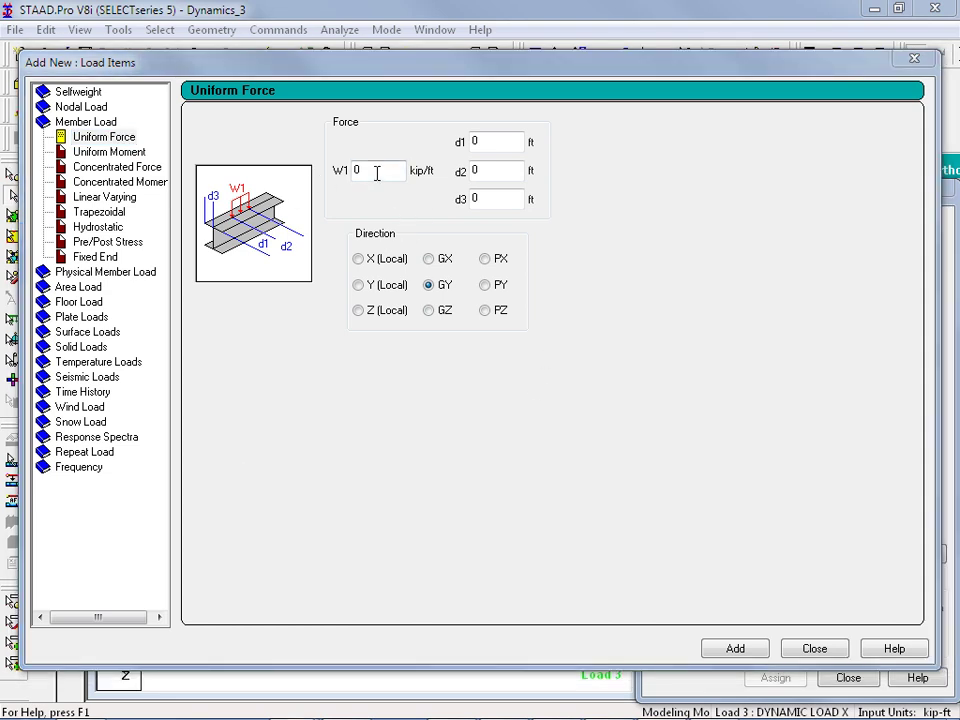
{"action": "left_click", "coordinate": [332, 186]}
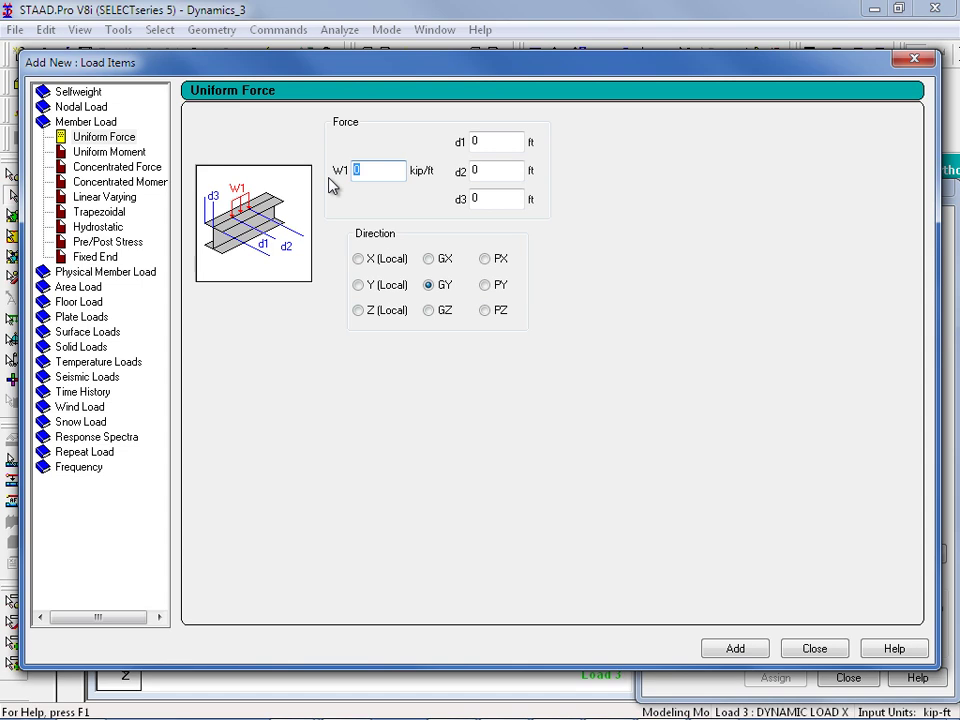
{"action": "type", "text": "0.05"}
{"action": "left_click", "coordinate": [441, 258]}
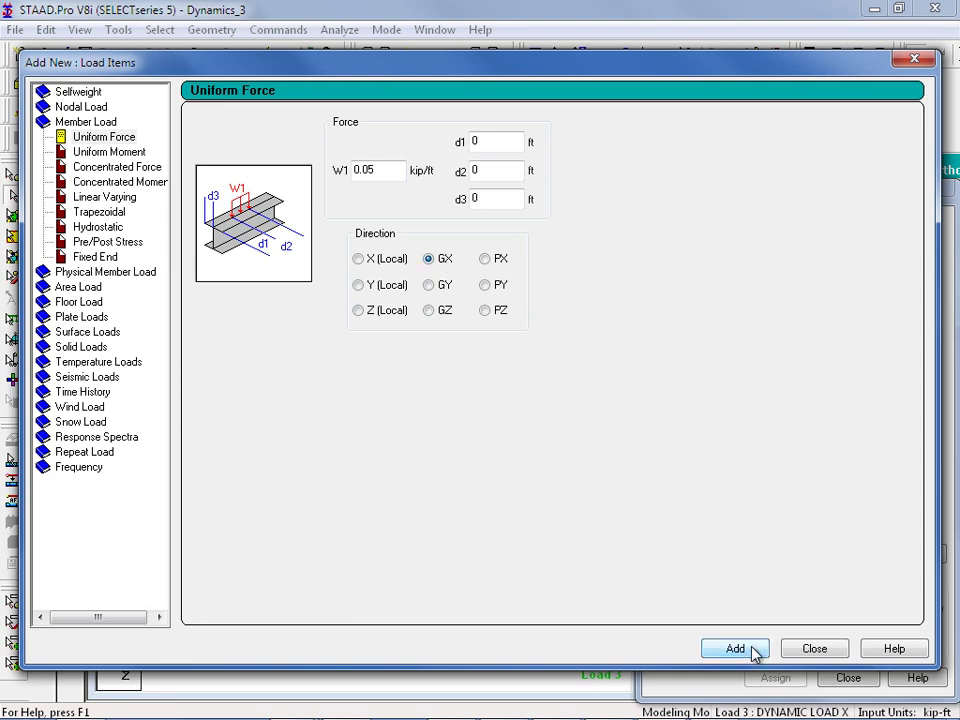
- Add uniform member forces of 0.05 kip/ft in the GY and GZ directions and finish adding load items
{"action": "left_click", "coordinate": [428, 285]}
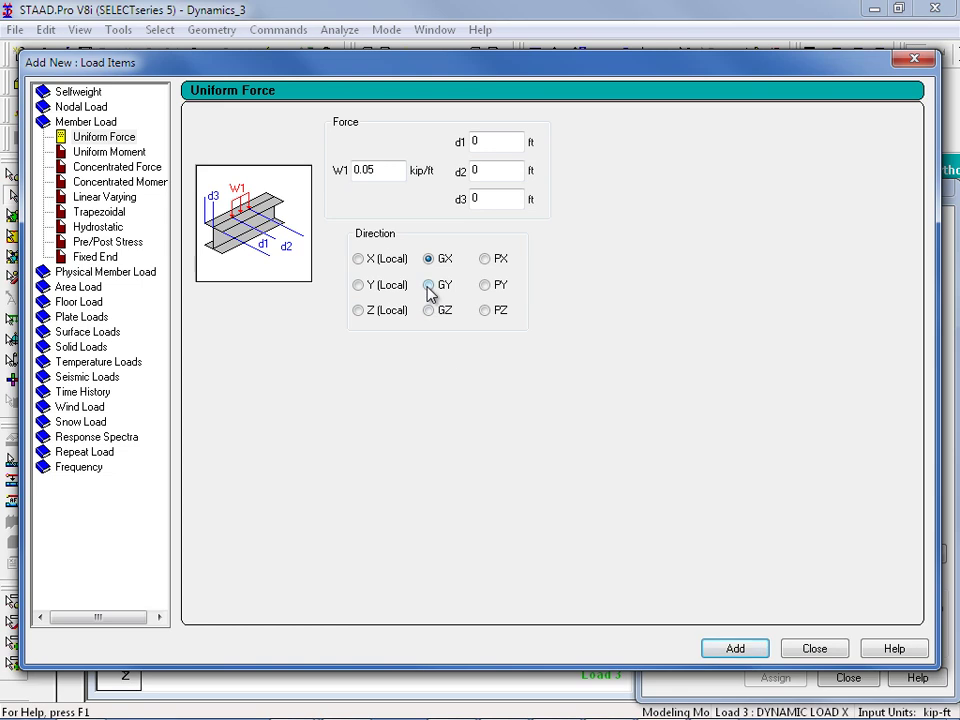
{"action": "left_click", "coordinate": [740, 649]}
{"action": "left_click", "coordinate": [428, 311]}
{"action": "left_click", "coordinate": [713, 648]}
{"action": "left_click", "coordinate": [812, 649]}
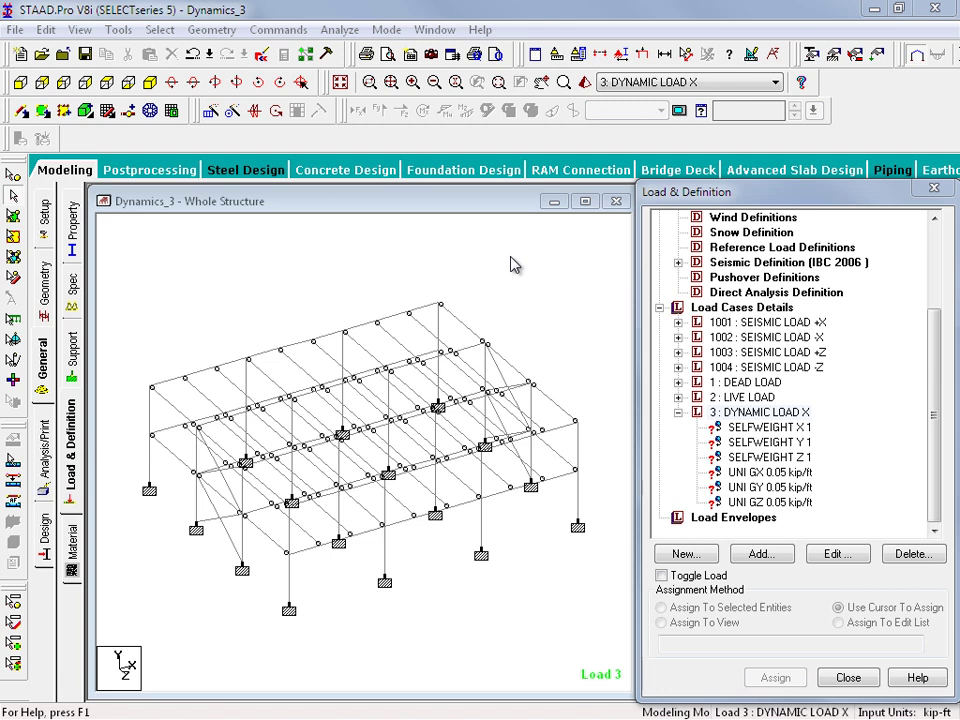
- Assign the X, Y and Z selfweight loads of load case DYNAMIC LOAD X to the entire view
{"action": "left_click", "coordinate": [740, 430]}
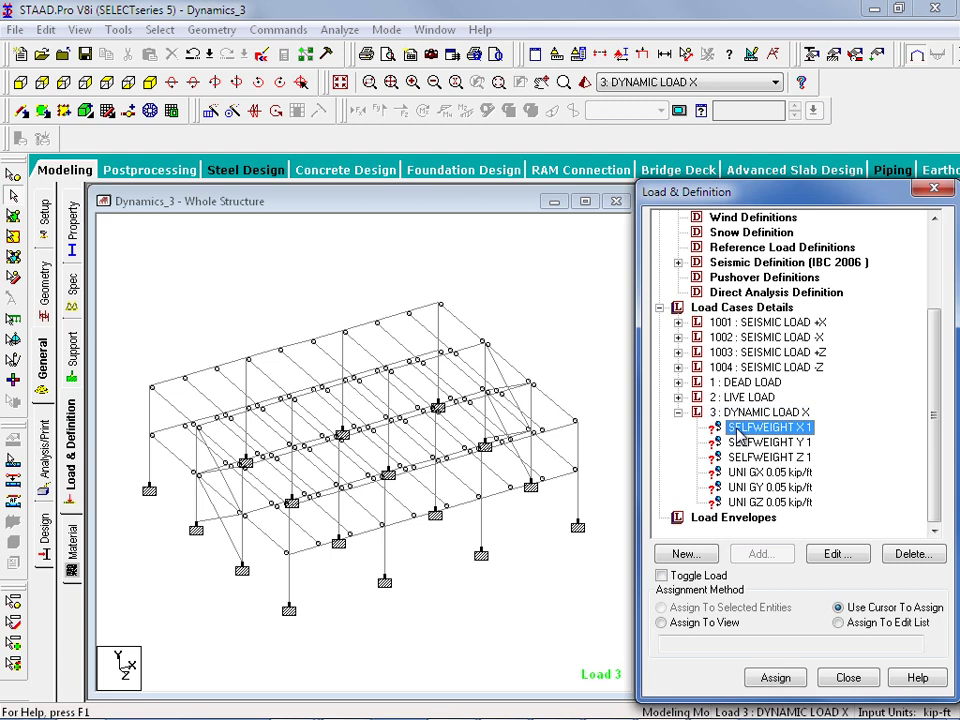
{"action": "left_click", "coordinate": [661, 622]}
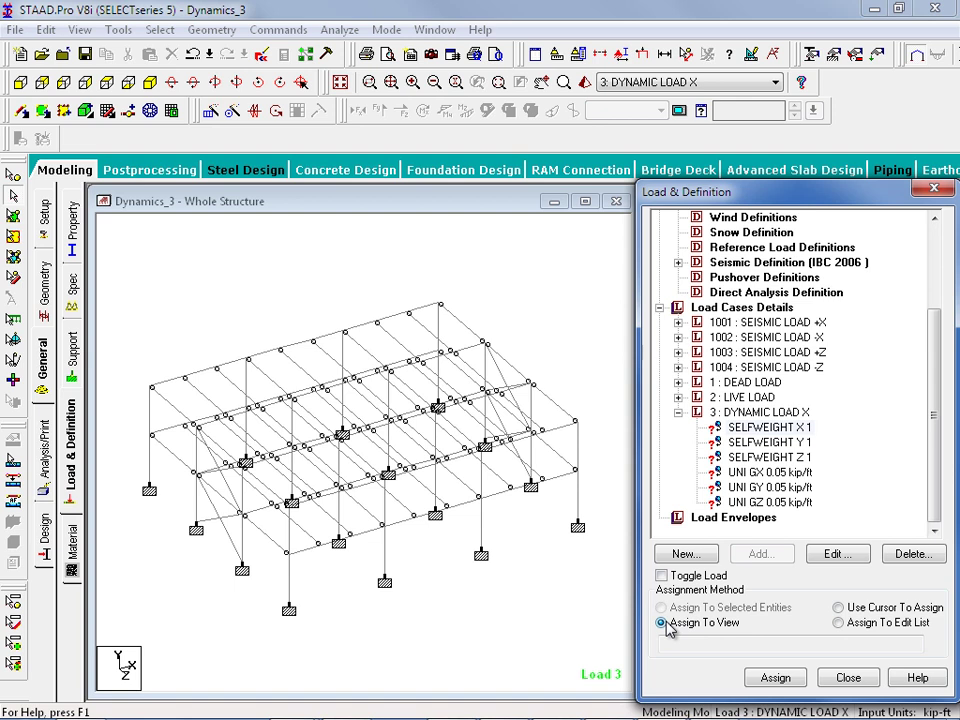
{"action": "left_click", "coordinate": [777, 679]}
{"action": "left_click", "coordinate": [809, 493]}
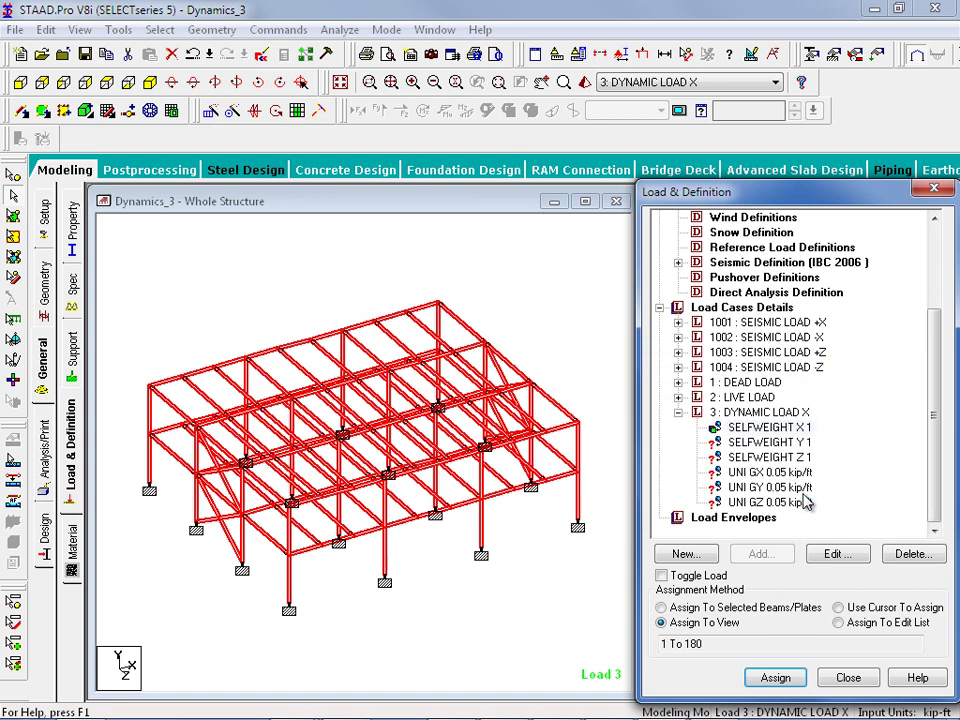
{"action": "left_click", "coordinate": [760, 443]}
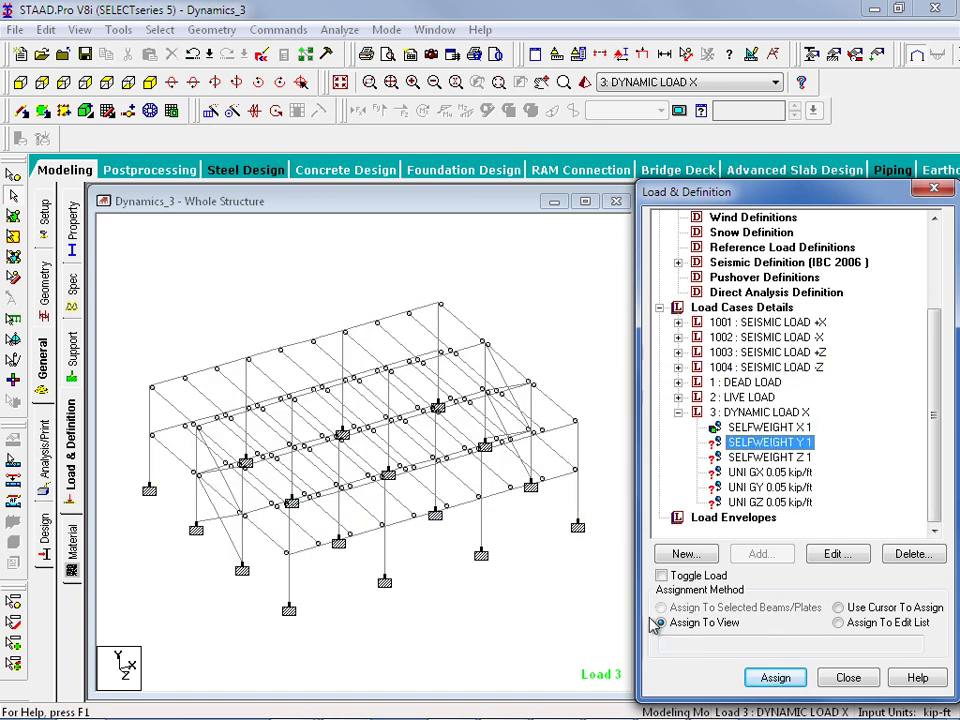
{"action": "left_click", "coordinate": [775, 678]}
{"action": "left_click", "coordinate": [766, 497]}
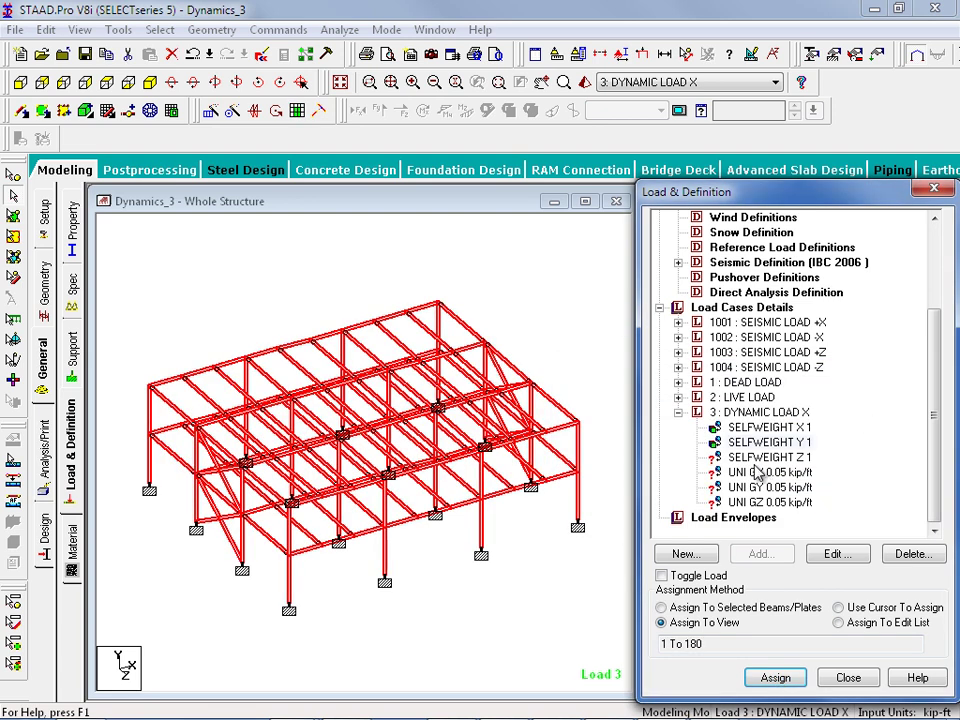
{"action": "left_click", "coordinate": [765, 457]}
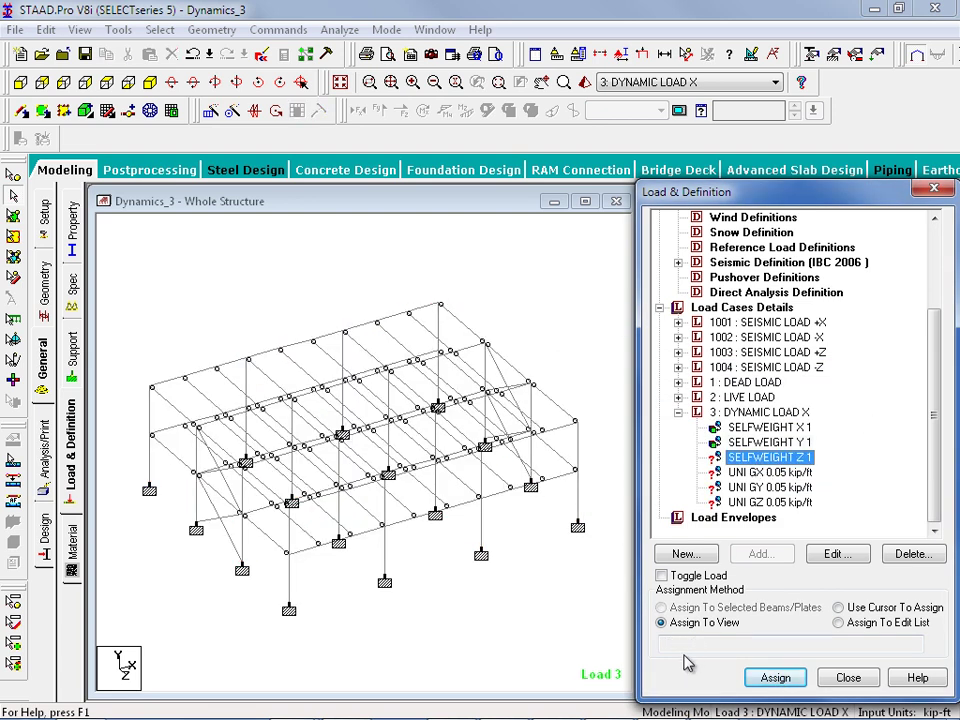
{"action": "left_click", "coordinate": [775, 678]}
{"action": "left_click", "coordinate": [806, 492]}
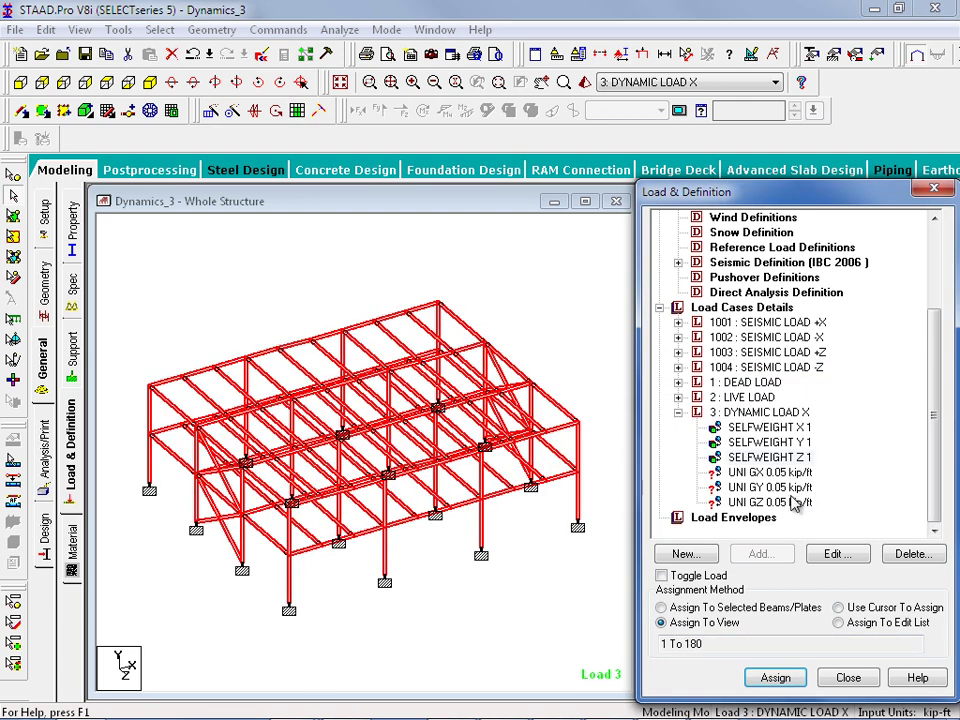
- Select all beams parallel to Z and assign the UNI GX 0.05 kip/ft load of the dynamic load case to them
{"action": "left_click", "coordinate": [535, 585]}
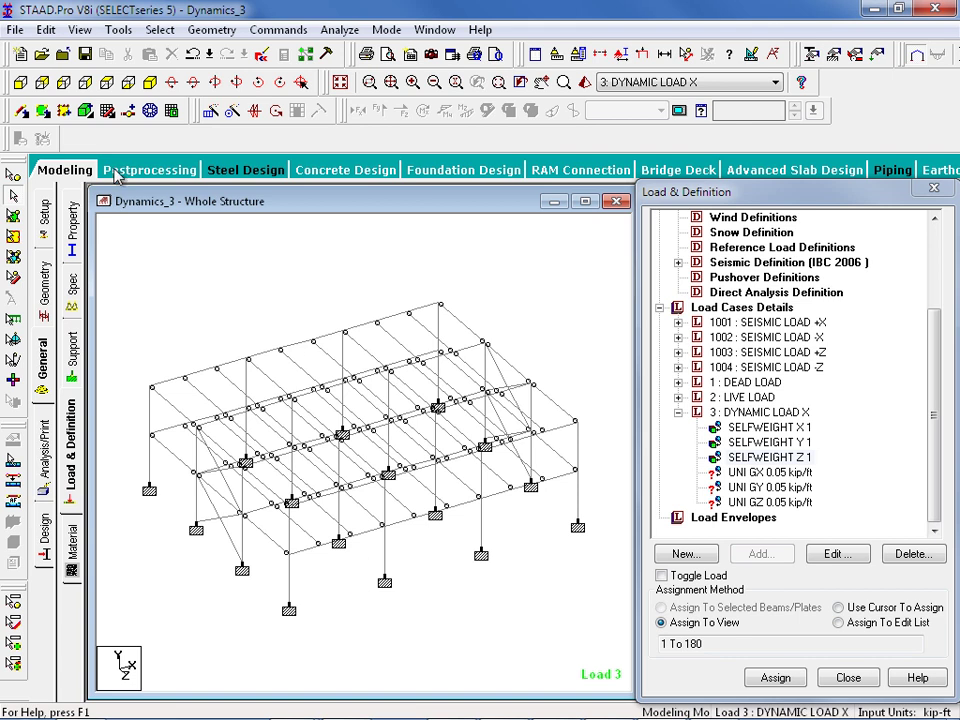
{"action": "left_click", "coordinate": [155, 30]}
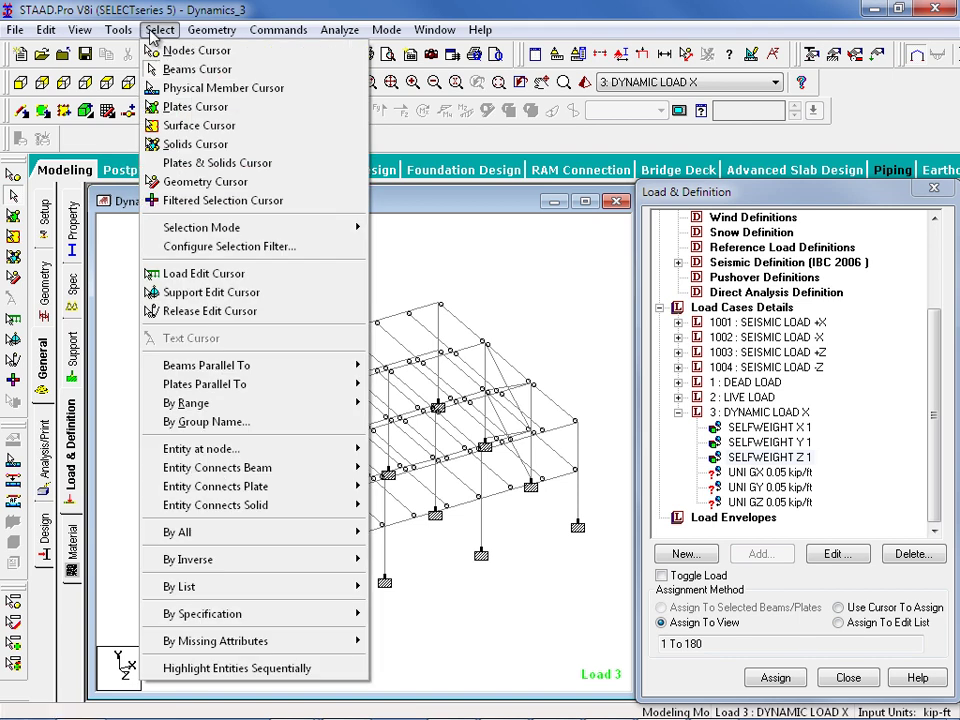
{"action": "mouse_move", "coordinate": [206, 373]}
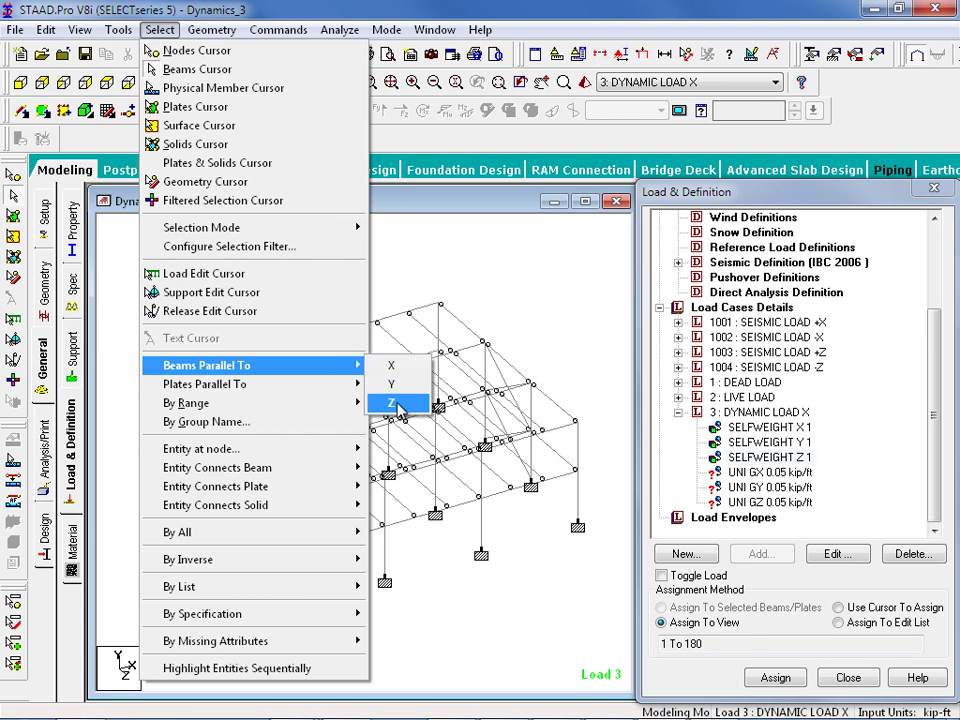
{"action": "left_click", "coordinate": [398, 404]}
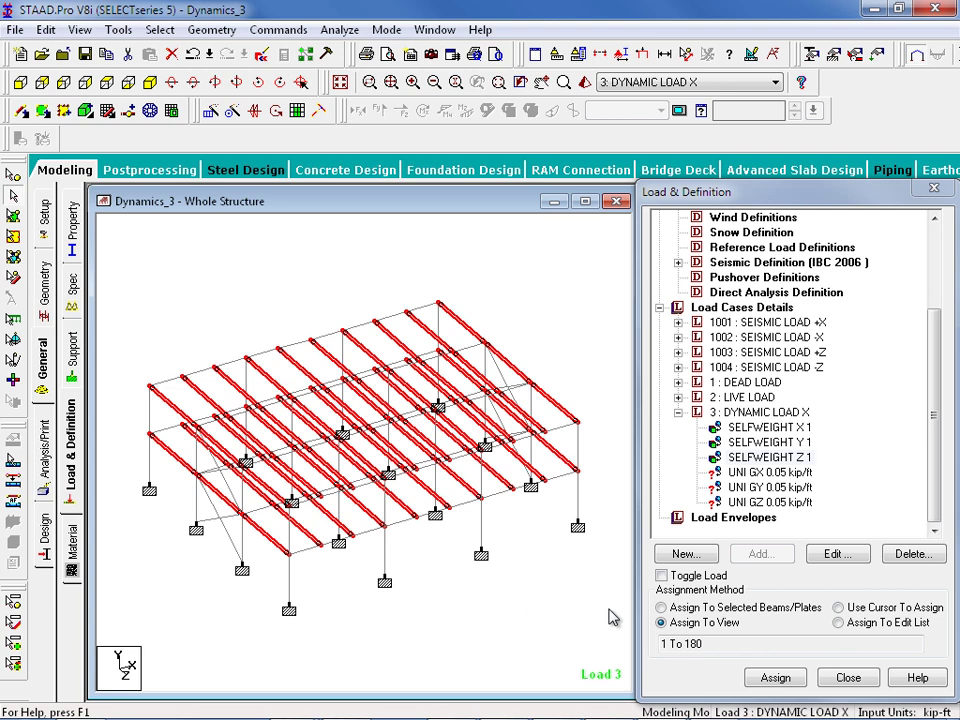
{"action": "left_click", "coordinate": [745, 473]}
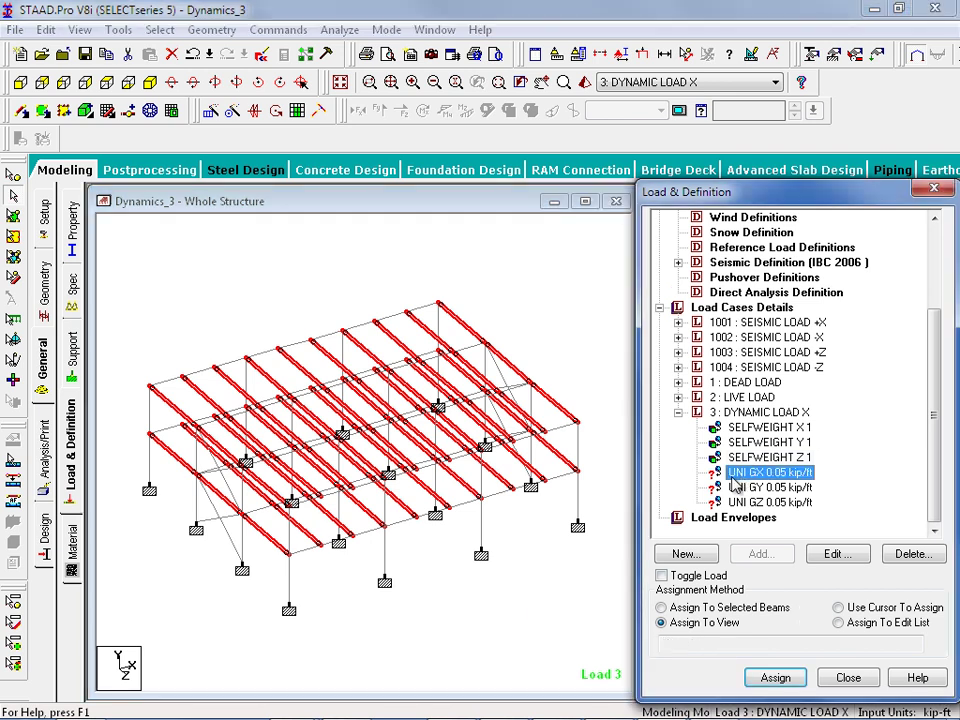
{"action": "left_click", "coordinate": [662, 608]}
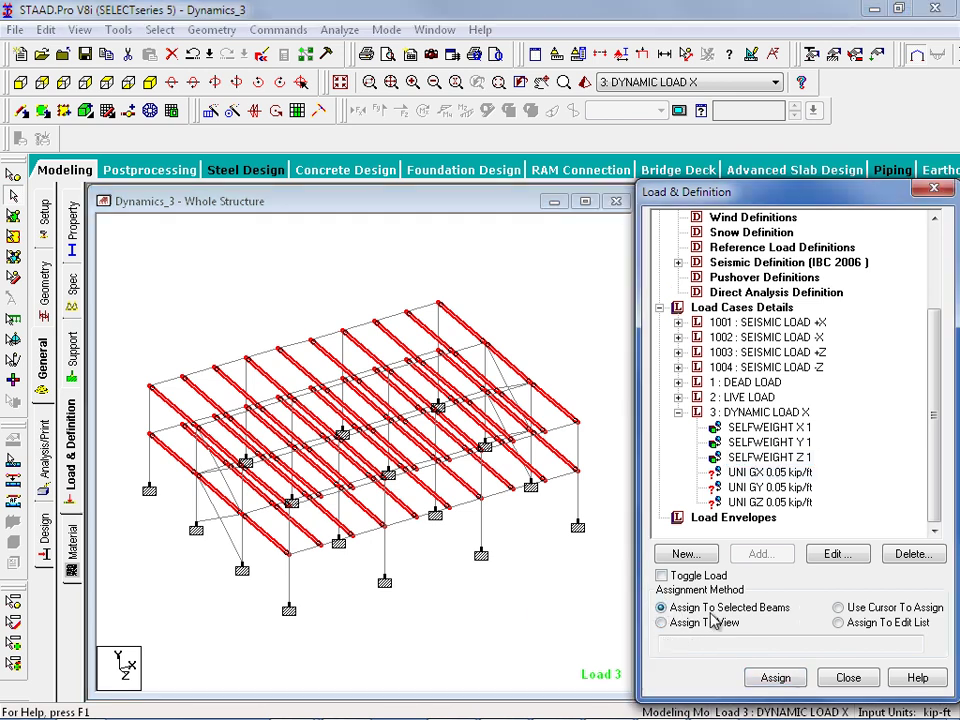
{"action": "left_click", "coordinate": [788, 677]}
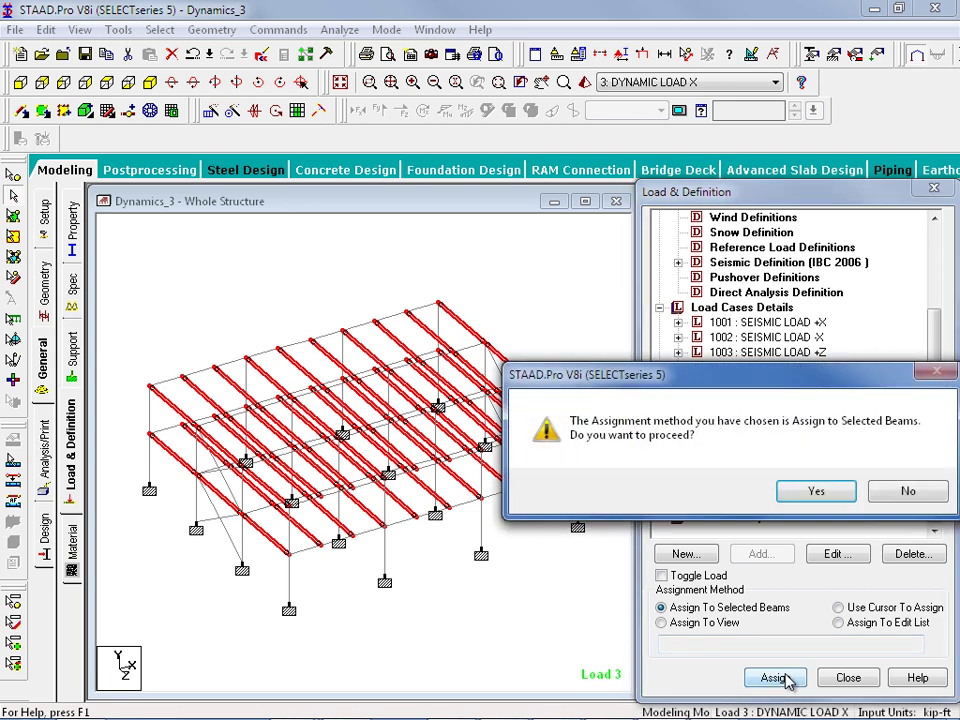
{"action": "left_click", "coordinate": [816, 492]}
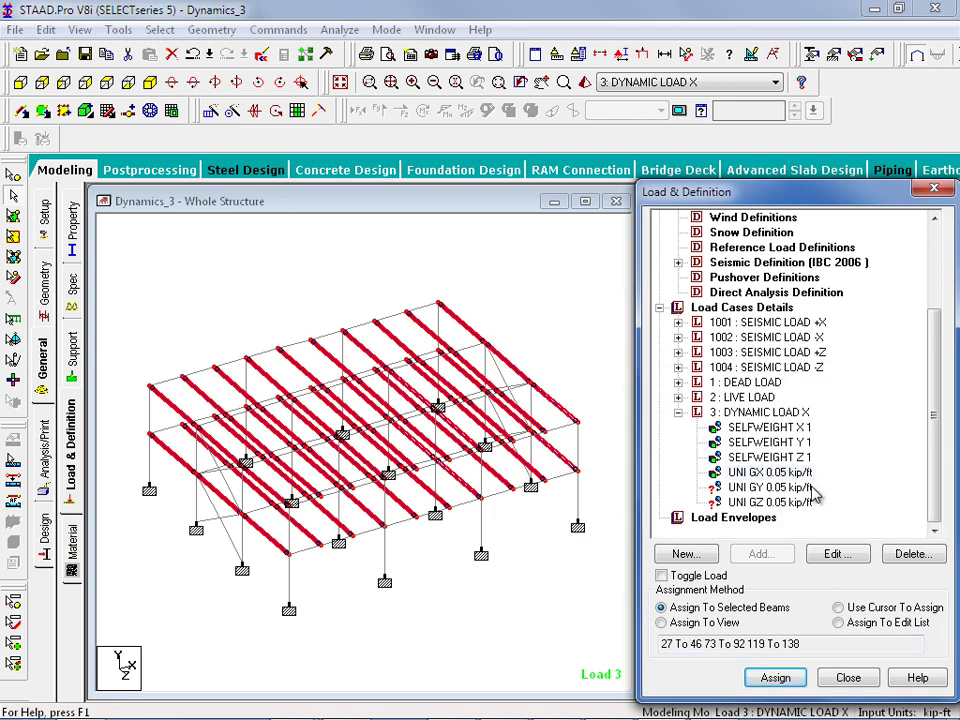
- Assign the UNI GY and UNI GZ 0.05 kip/ft loads to the same selected beams
{"action": "left_click", "coordinate": [790, 487]}
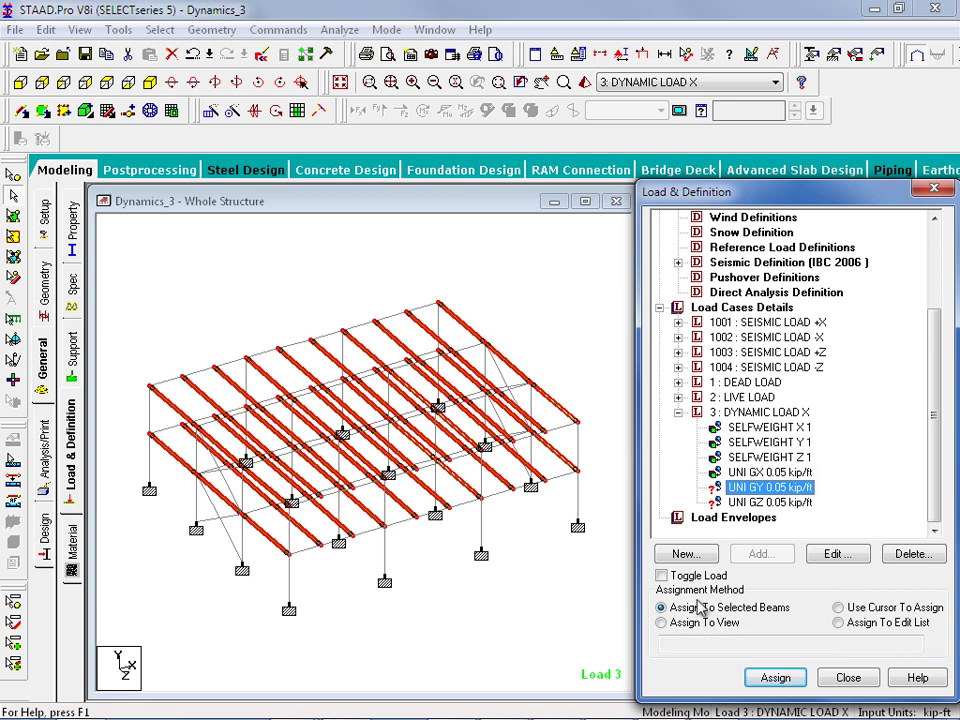
{"action": "left_click", "coordinate": [775, 677]}
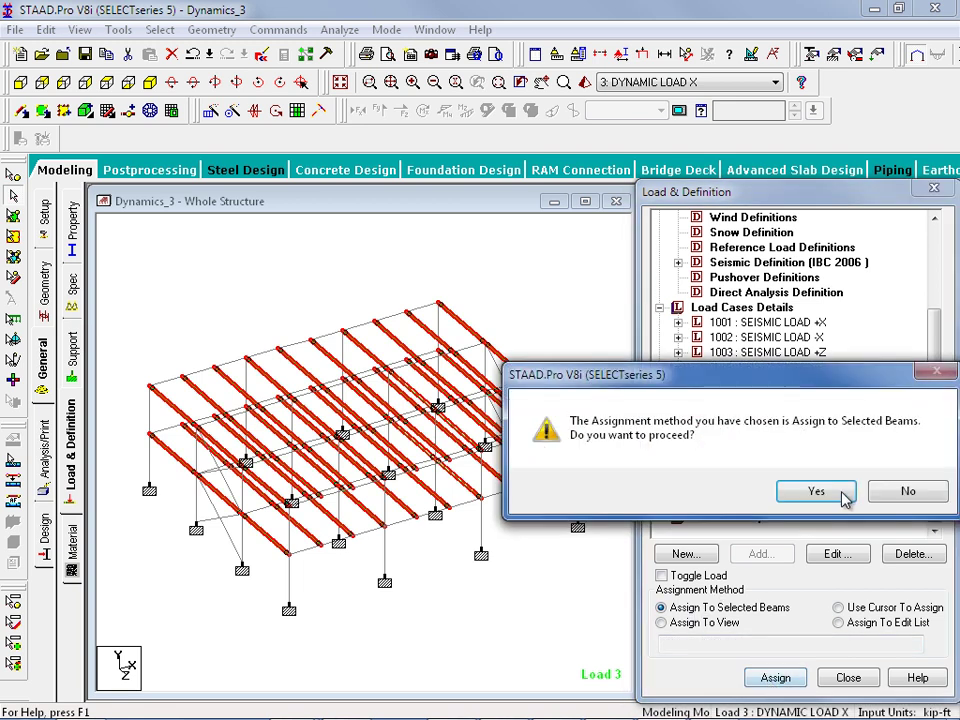
{"action": "left_click", "coordinate": [834, 495]}
{"action": "left_click", "coordinate": [766, 502]}
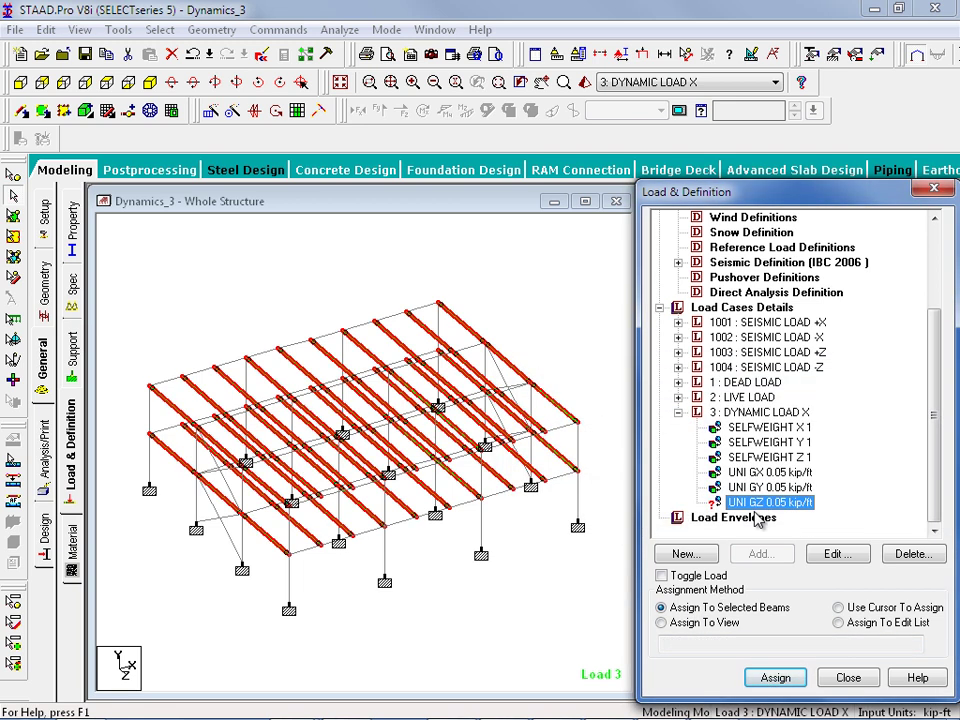
{"action": "left_click", "coordinate": [776, 677]}
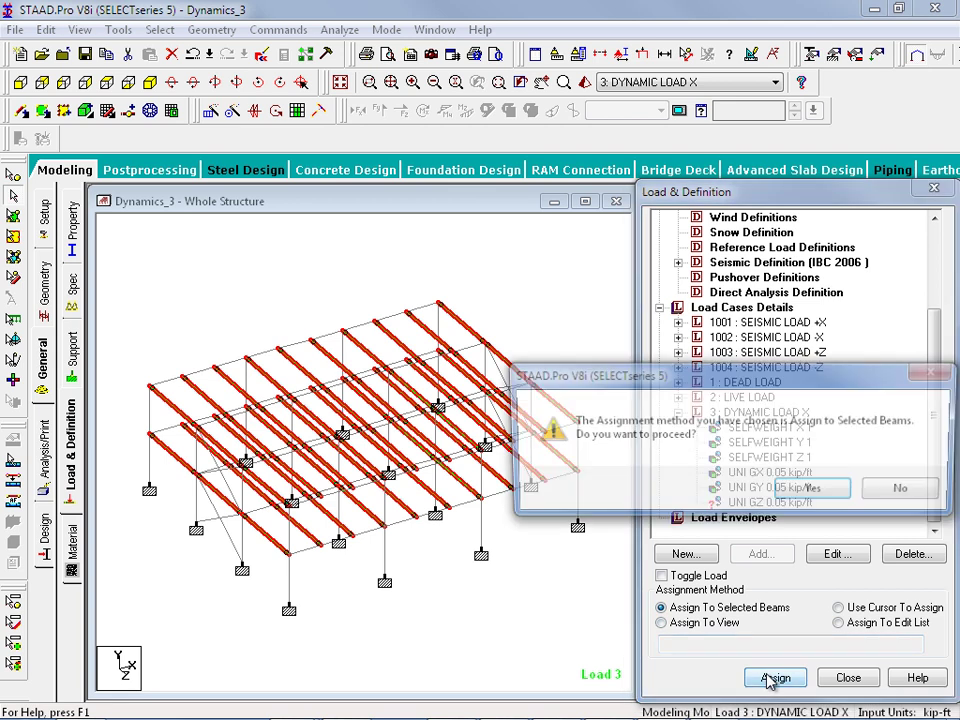
{"action": "left_click", "coordinate": [814, 495]}
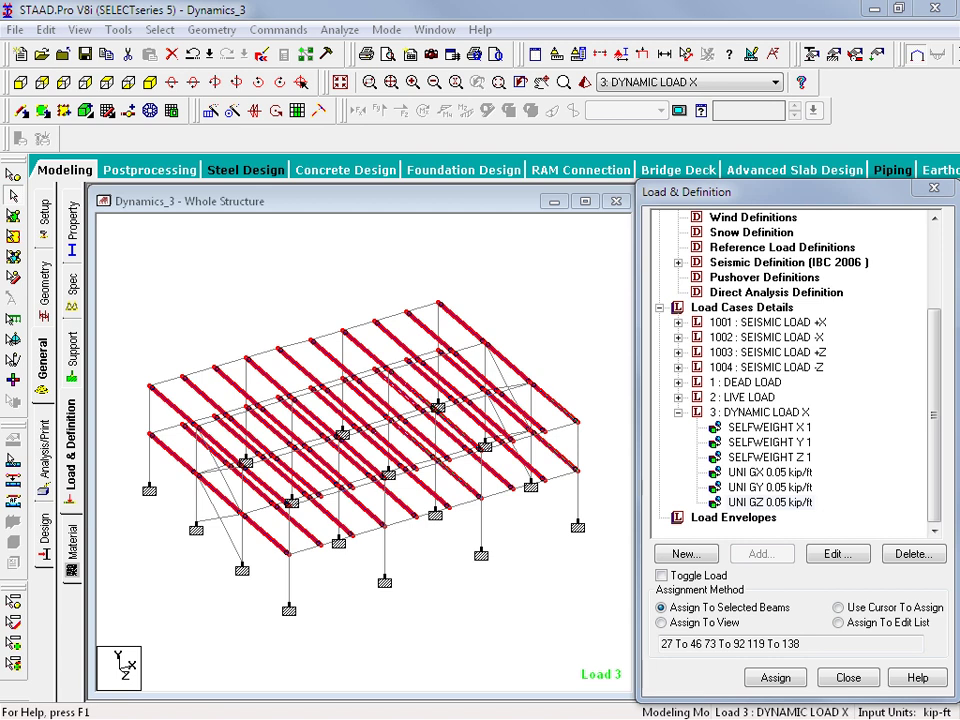
- Start a Time History load item for DYNAMIC LOAD X, using the Ground Motion loading type in the X direction
{"action": "left_click", "coordinate": [762, 412]}
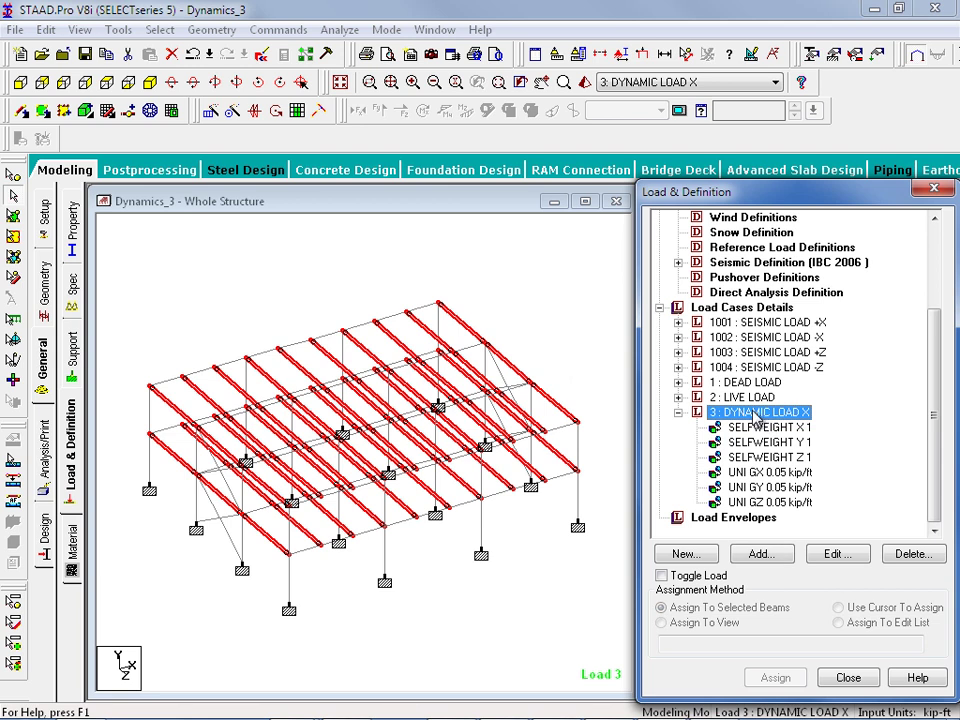
{"action": "left_click", "coordinate": [762, 553]}
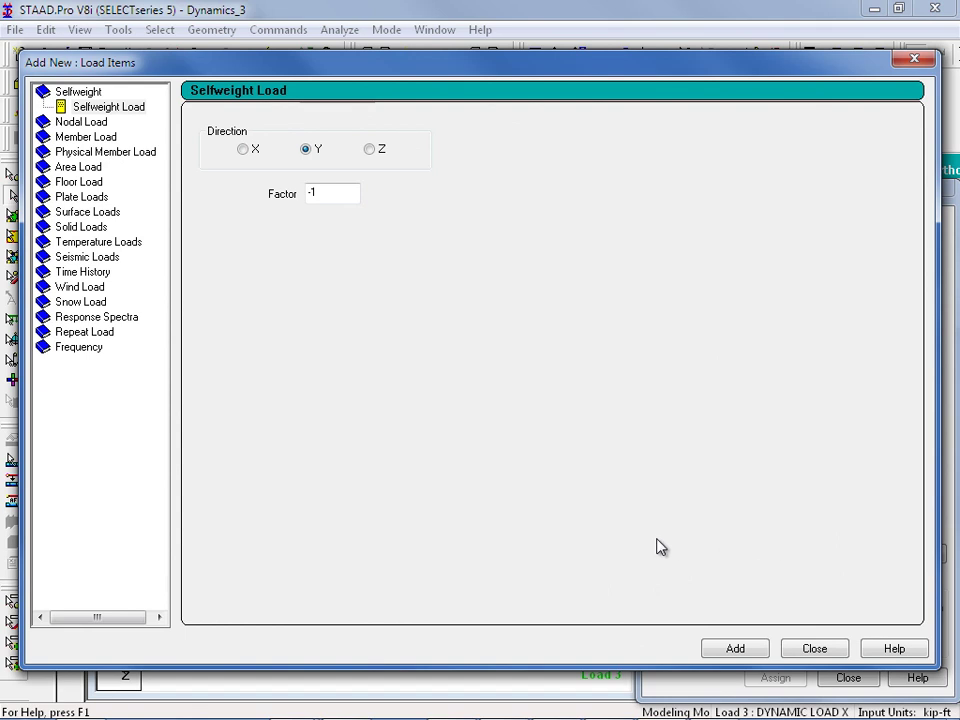
{"action": "left_click", "coordinate": [60, 273]}
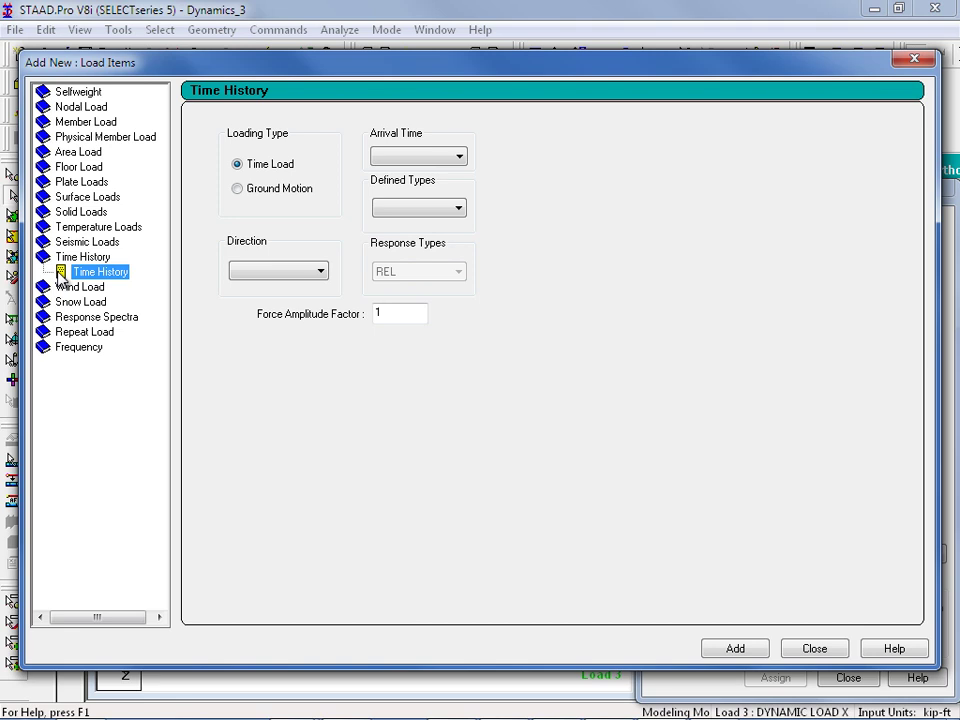
{"action": "left_click", "coordinate": [255, 193]}
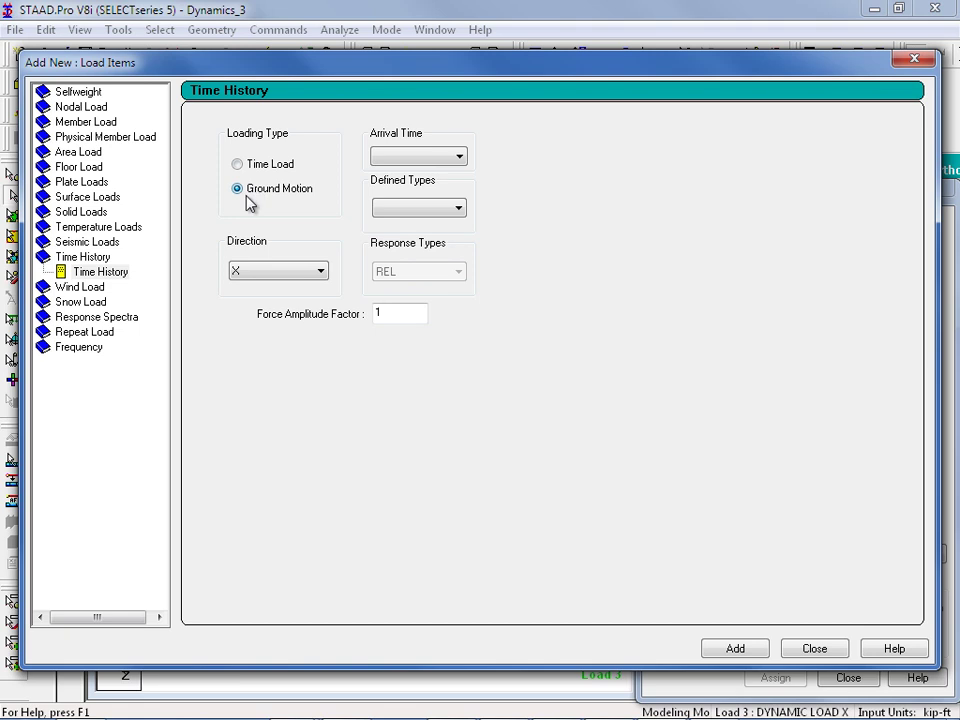
{"action": "left_click", "coordinate": [255, 275]}
{"action": "left_click", "coordinate": [255, 277]}
- Add the ground motion load with arrival time 1 : 0, defined type 1 : Accel. and a force amplitude factor of 32.2
{"action": "left_click", "coordinate": [396, 157]}
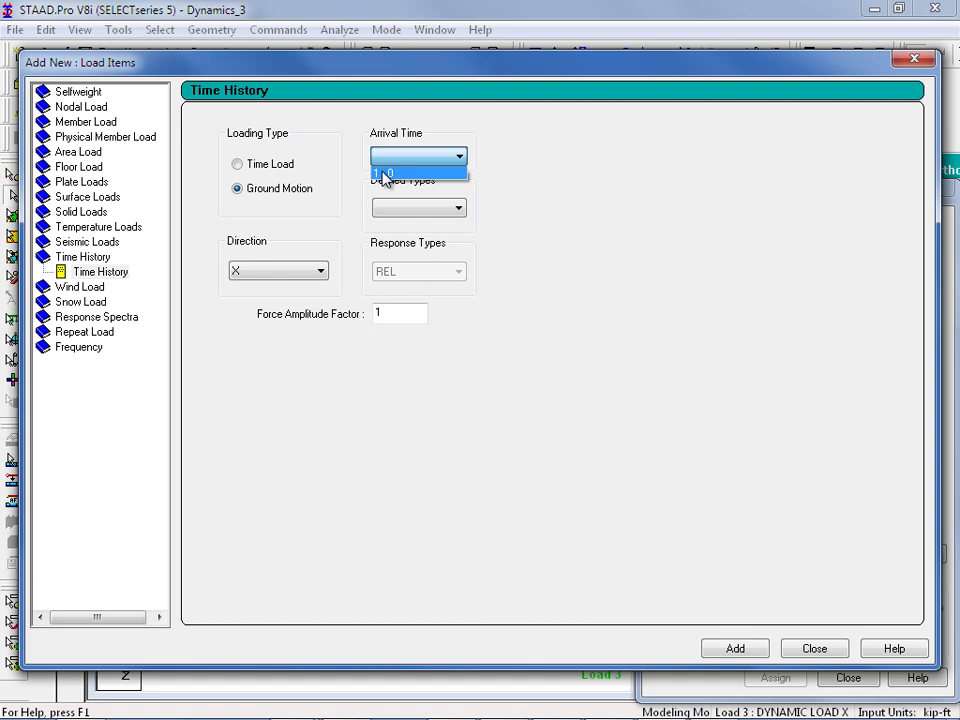
{"action": "left_click", "coordinate": [385, 174]}
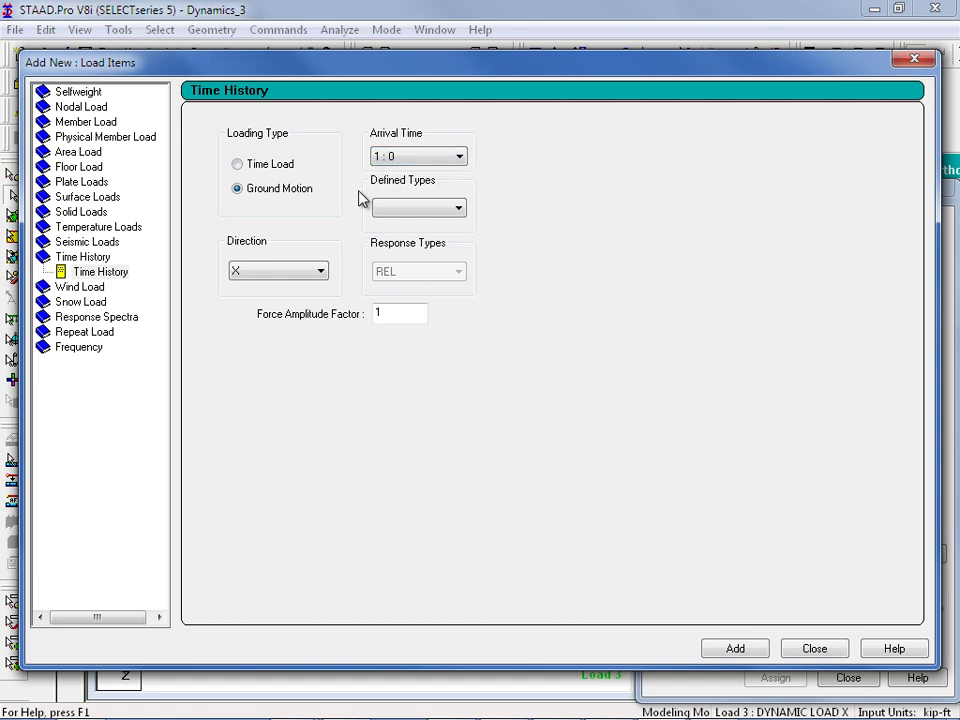
{"action": "left_click", "coordinate": [395, 211]}
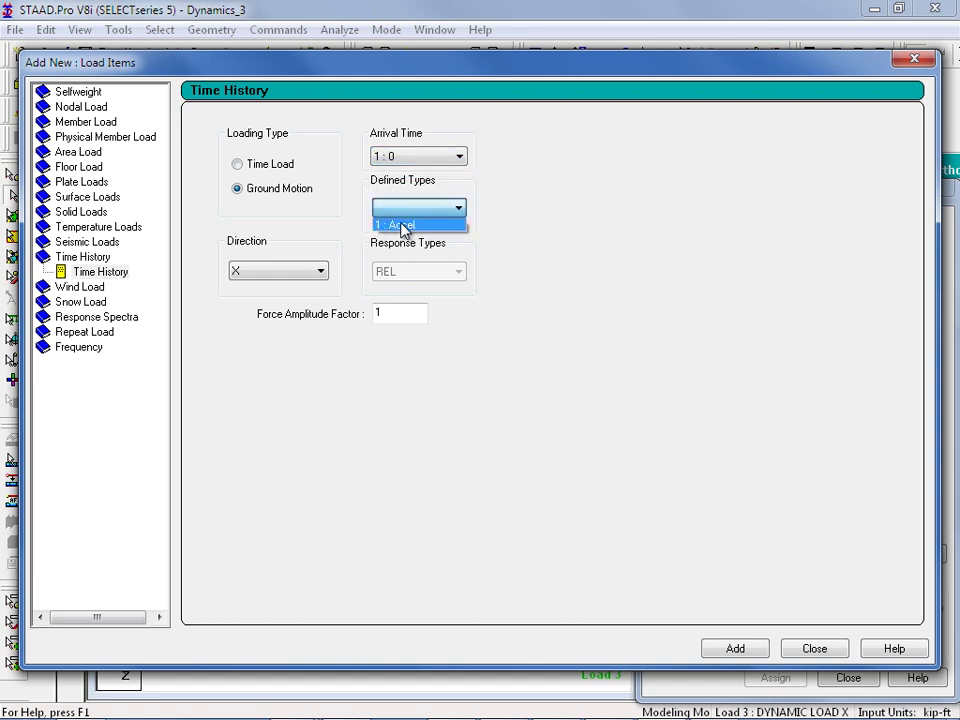
{"action": "left_click", "coordinate": [402, 226]}
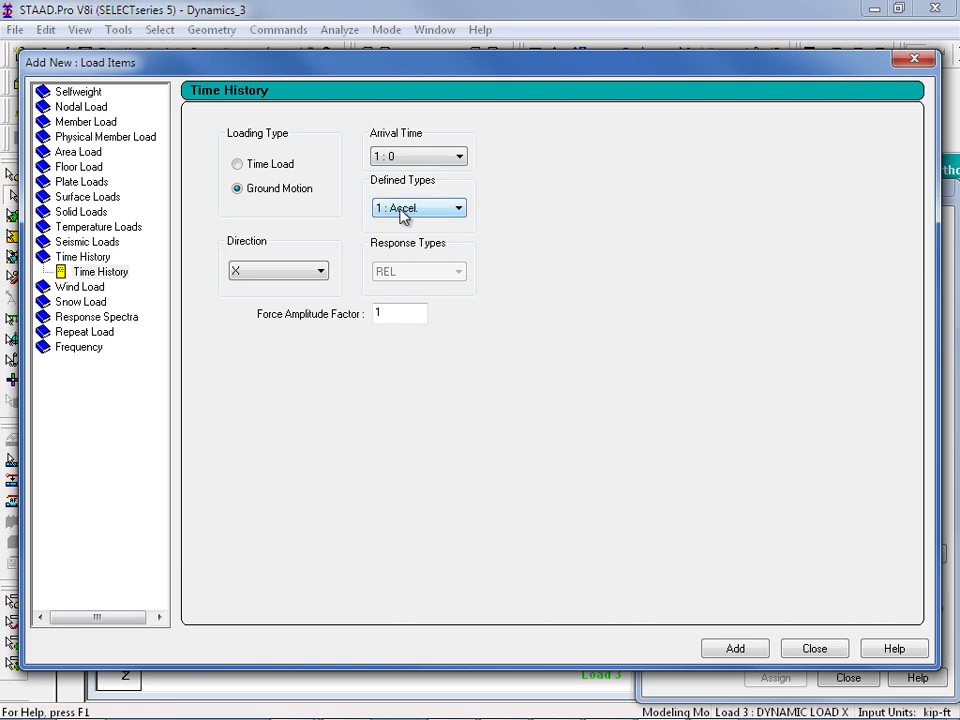
{"action": "double_click", "coordinate": [395, 314]}
{"action": "type", "text": "32.2"}
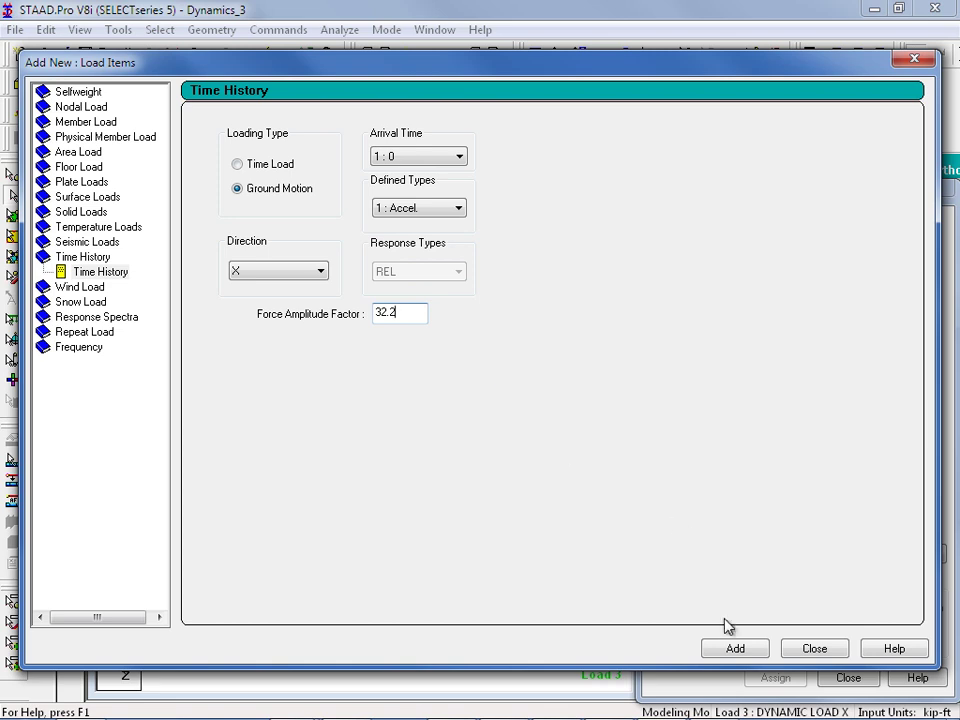
{"action": "left_click", "coordinate": [735, 649]}
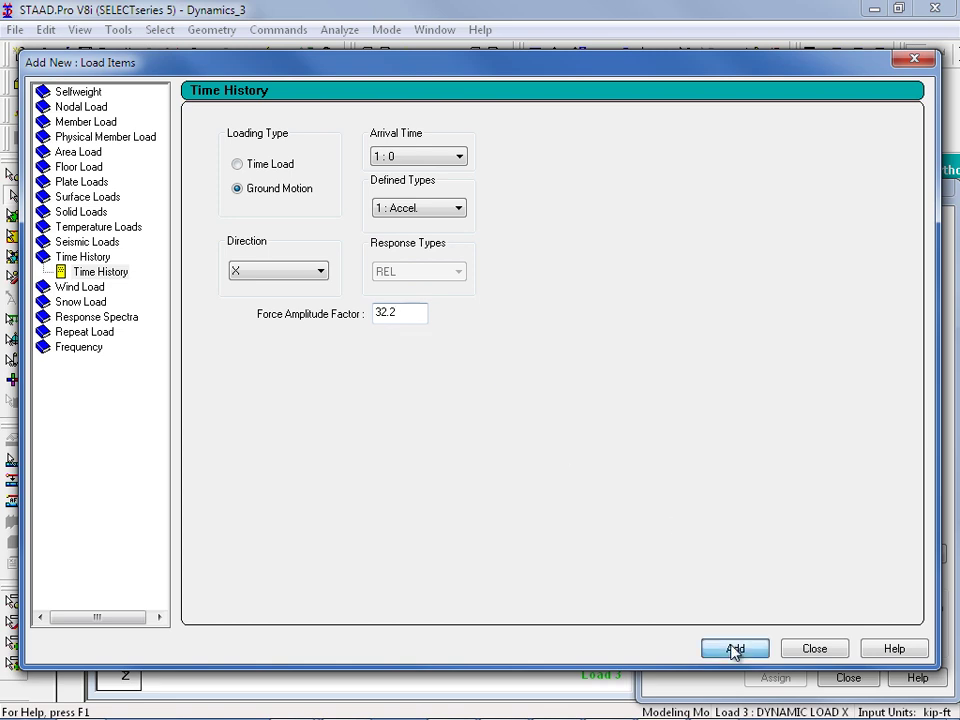
{"action": "left_click", "coordinate": [815, 649]}
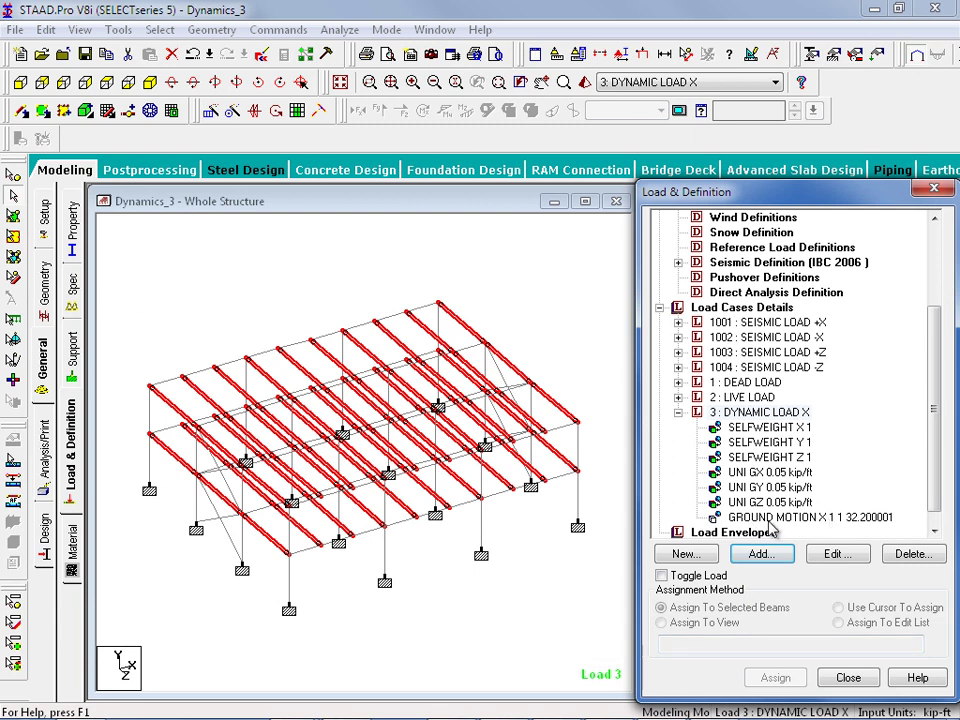